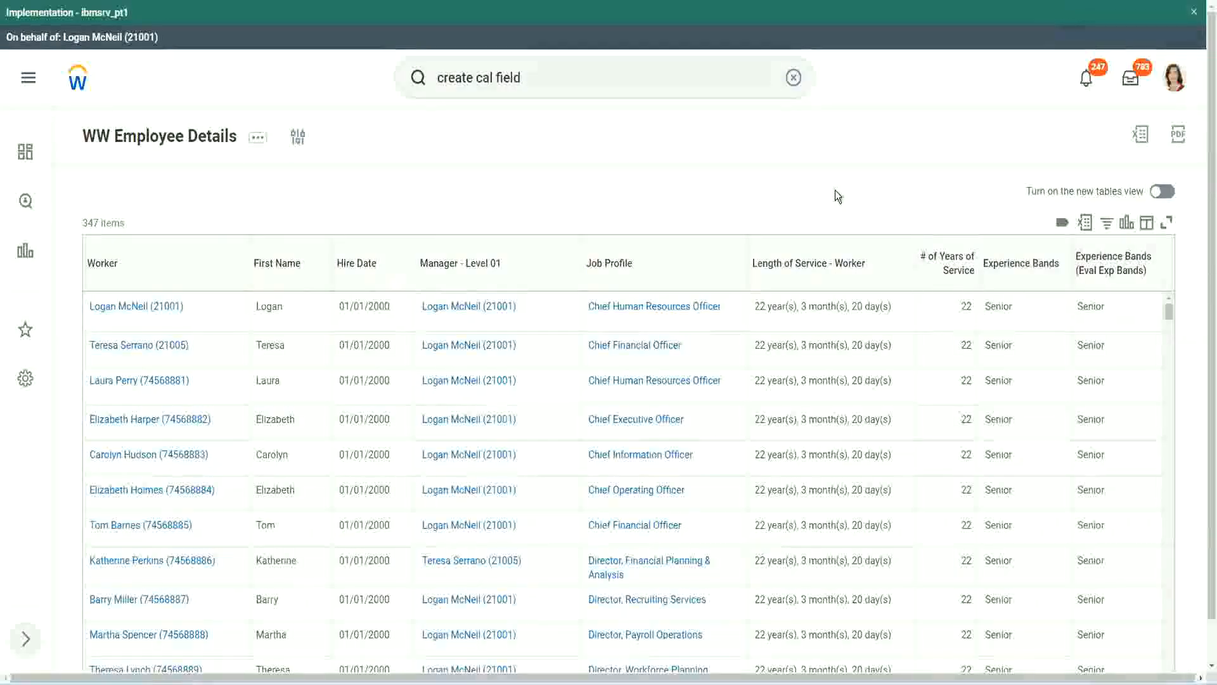
Copy the name of the Evaluate Expression calculated field that derives experience bands from years of service.
{"action": "left_click", "coordinate": [1057, 306]}
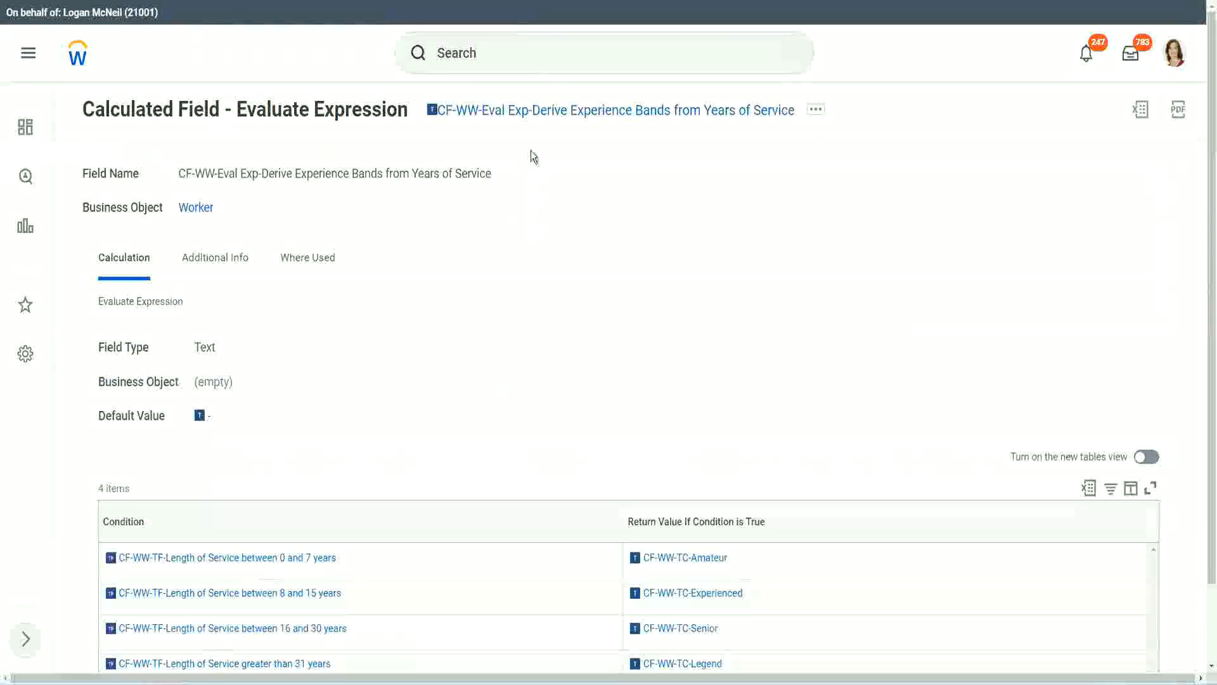
{"action": "right_click", "coordinate": [530, 112]}
{"action": "left_click", "coordinate": [574, 189]}
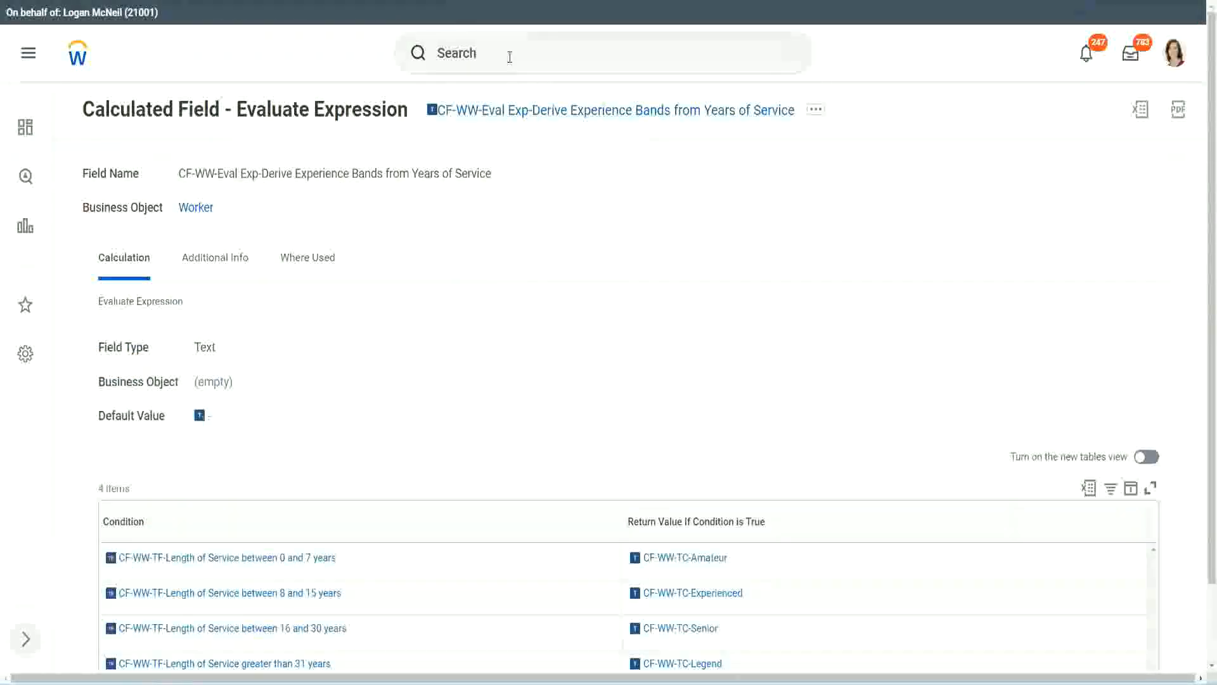
{"action": "left_click", "coordinate": [509, 57]}
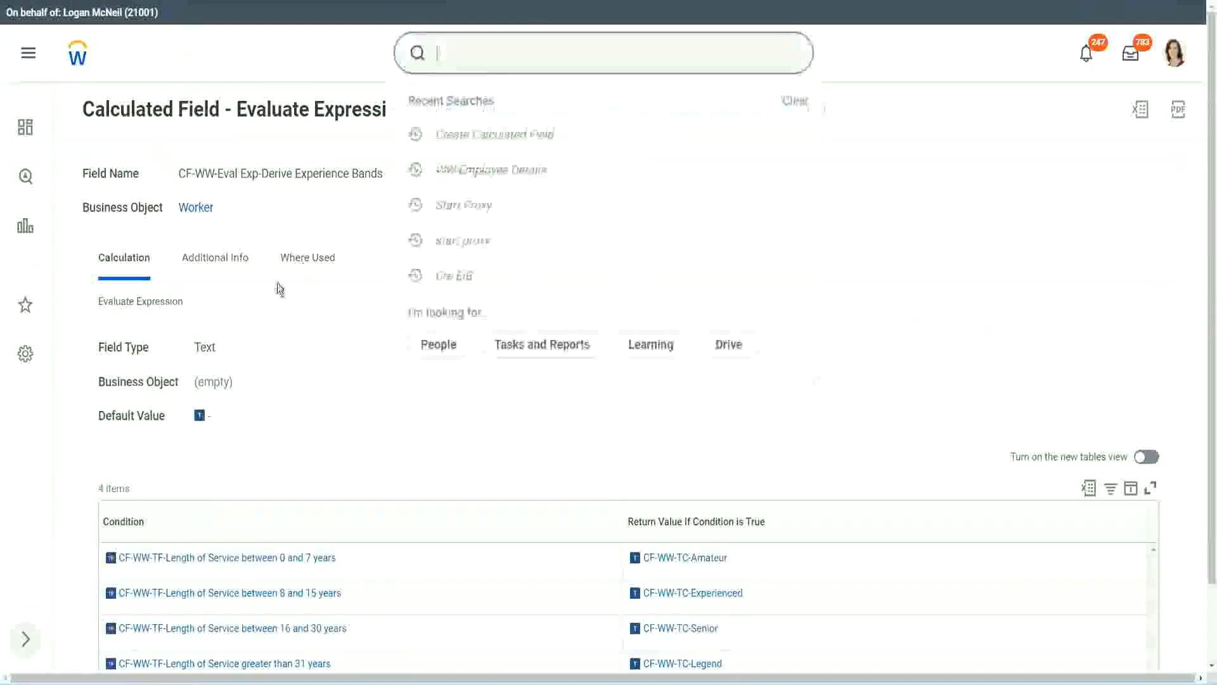
{"action": "left_click", "coordinate": [862, 142]}
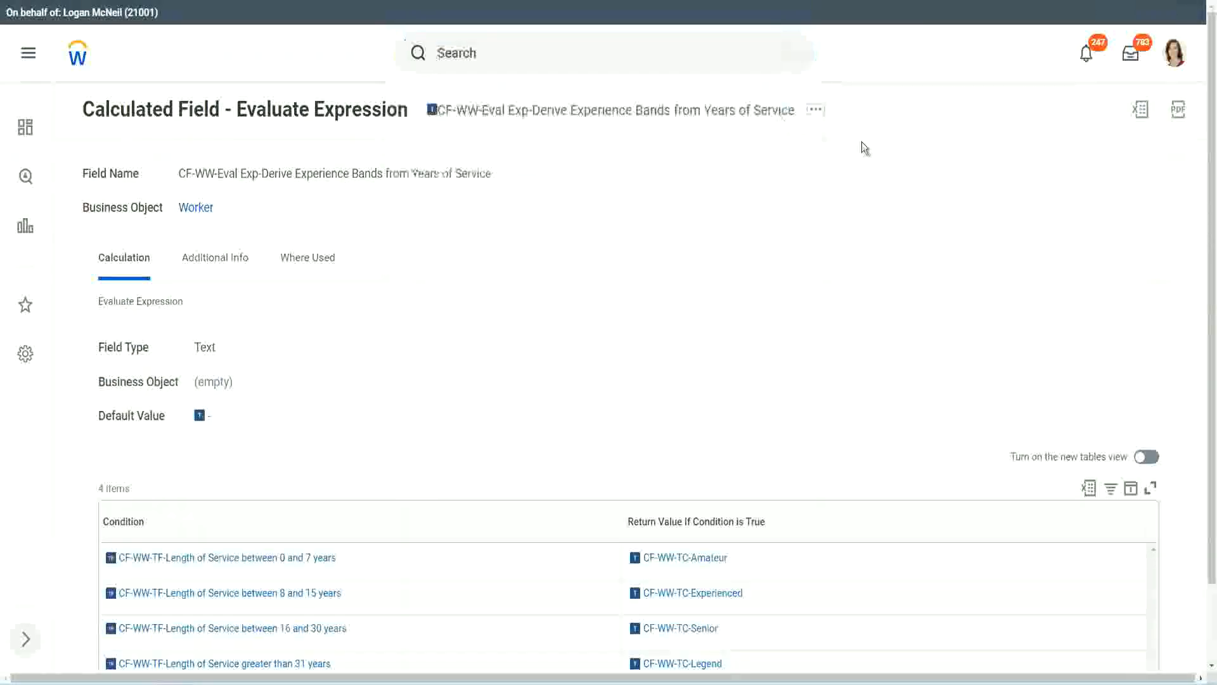
Search for the Create Calculated Field task and open it.
{"action": "left_click", "coordinate": [482, 48]}
{"action": "type", "text": "create calc"}
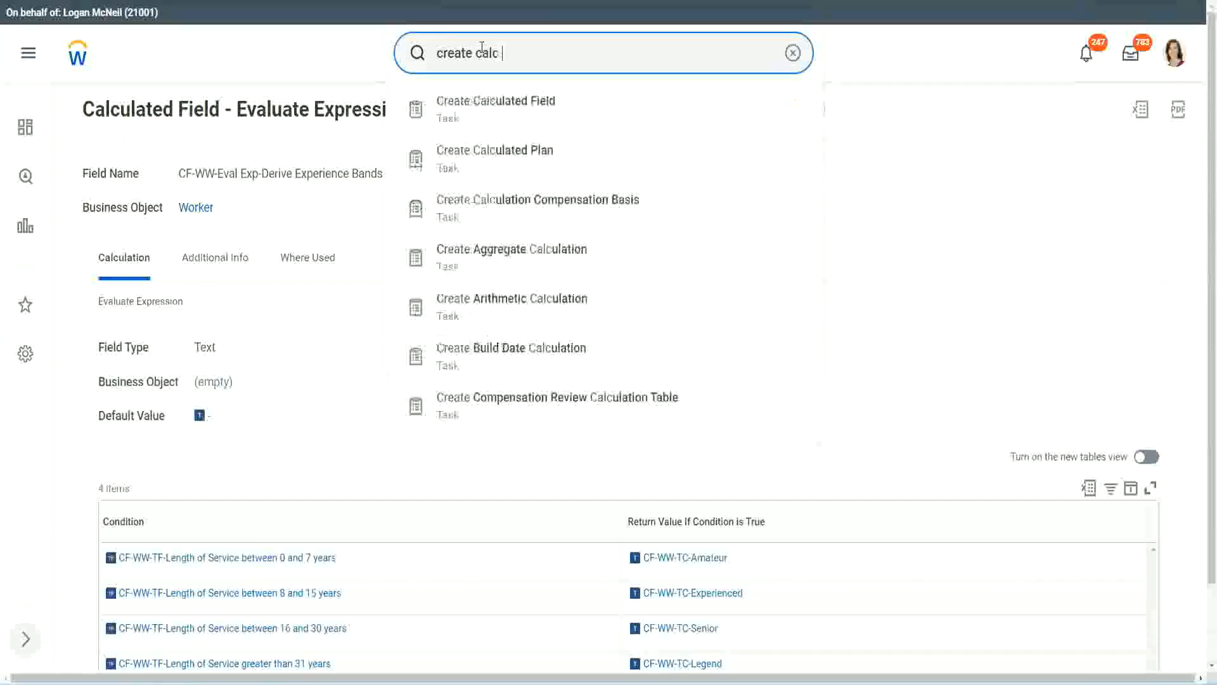
{"action": "type", "text": " field"}
{"action": "left_click", "coordinate": [507, 117]}
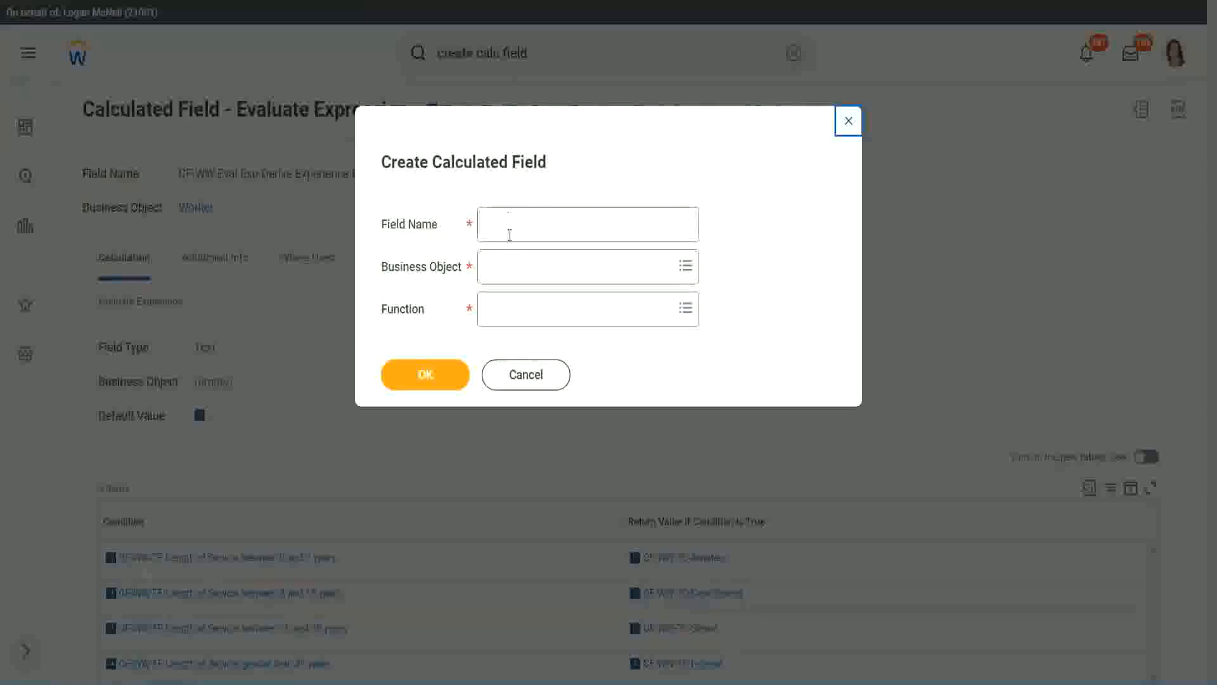
Name the new calculated field "CF-WW-LRB-Identify Experience Bands from years of Service".
{"action": "left_click", "coordinate": [510, 229]}
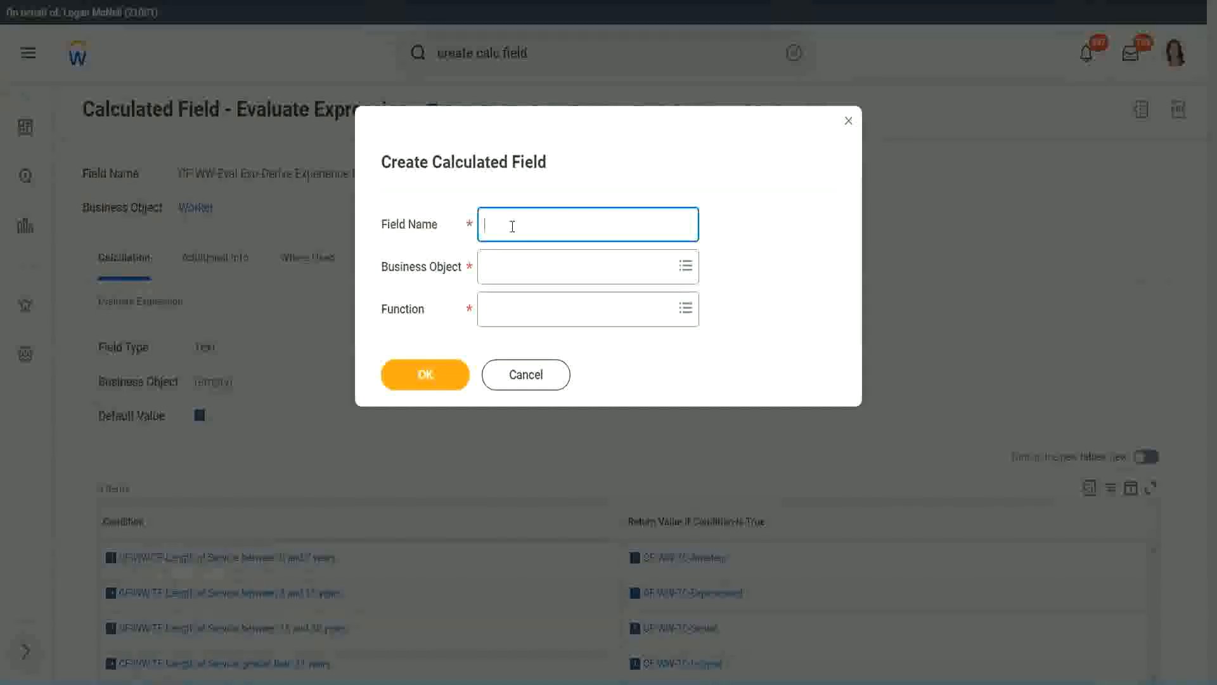
{"action": "type", "text": "CF-WW-LRB"}
{"action": "type", "text": "Identify Exe"}
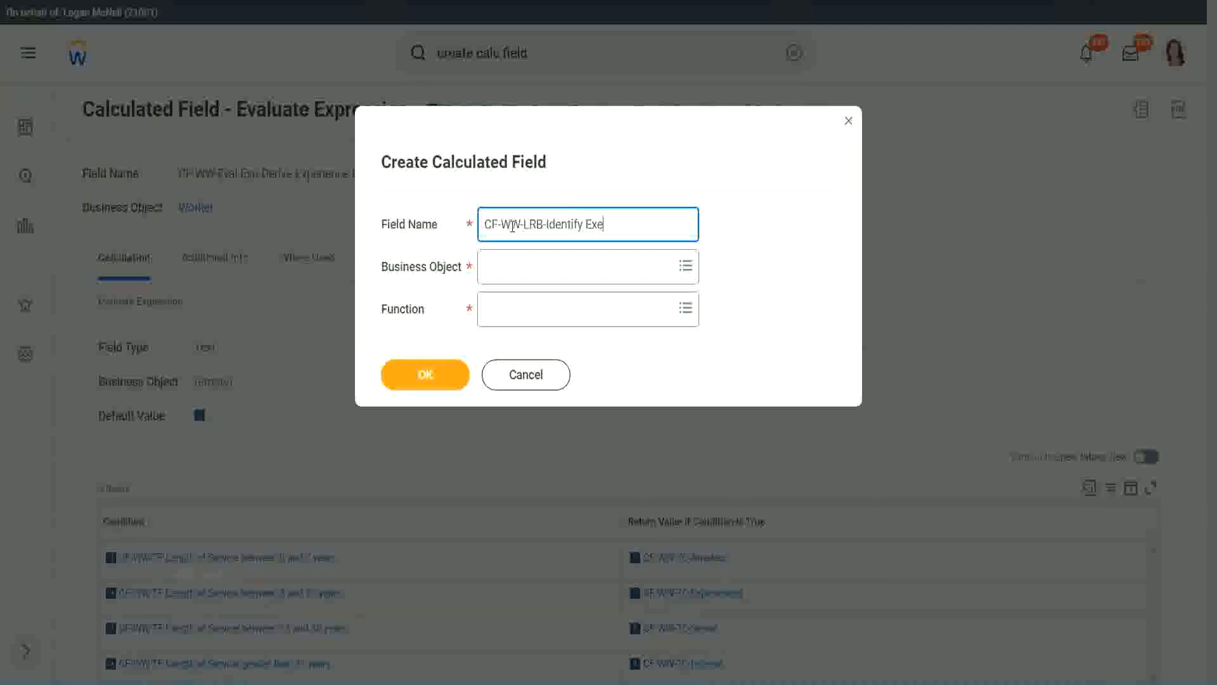
{"action": "key", "text": "BackSpace"}
{"action": "type", "text": "periende"}
{"action": "key", "text": "BackSpace"}
{"action": "key", "text": "BackSpace"}
{"action": "type", "text": "ce Bands from"}
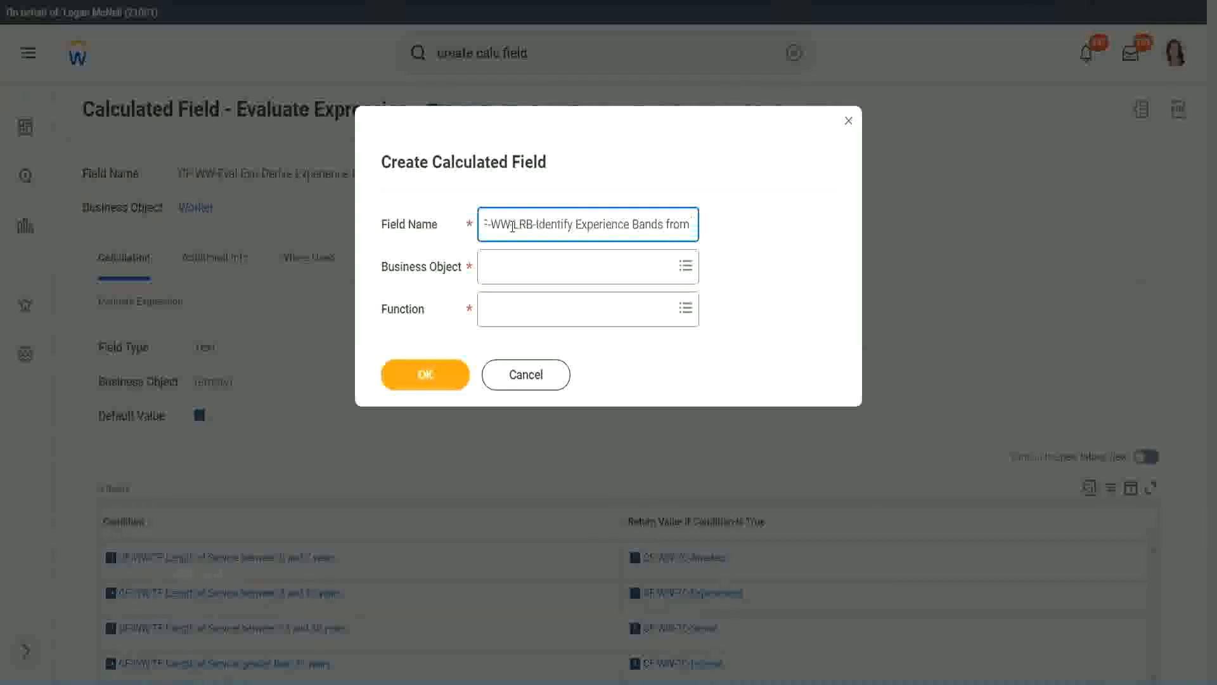
{"action": "type", "text": " years of Service"}
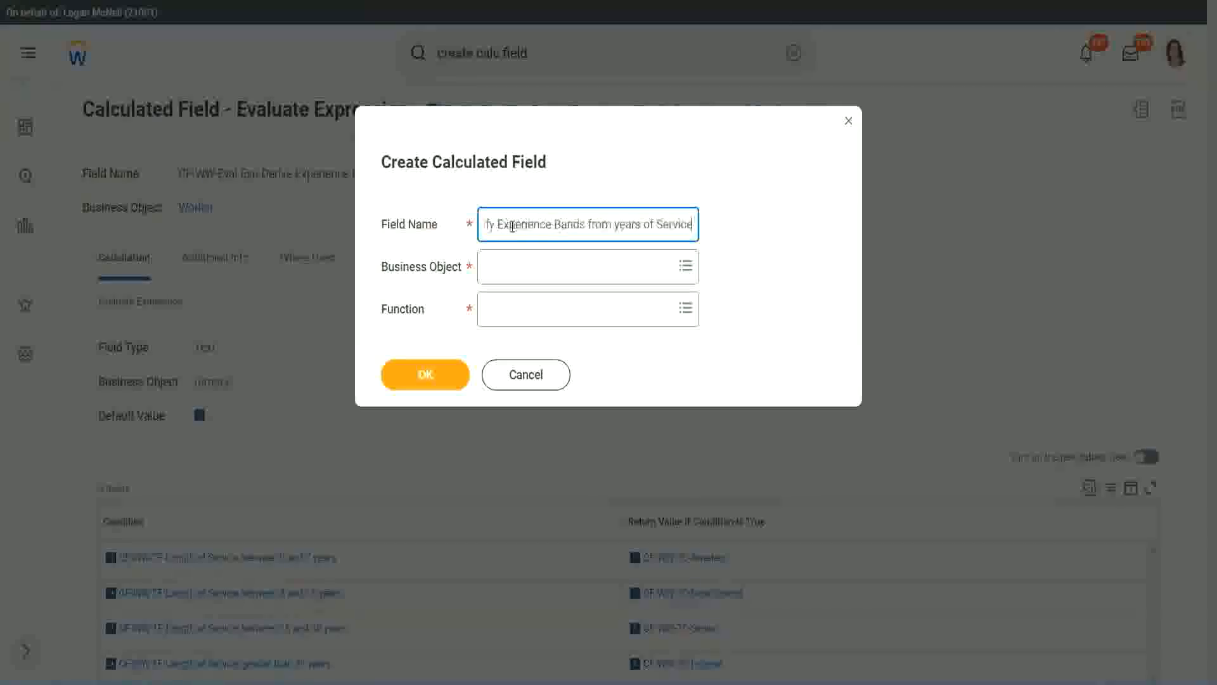
Set the calculated field's business object to Worker and its function to Lookup Range Band, and confirm the dialog.
{"action": "key", "text": "Tab"}
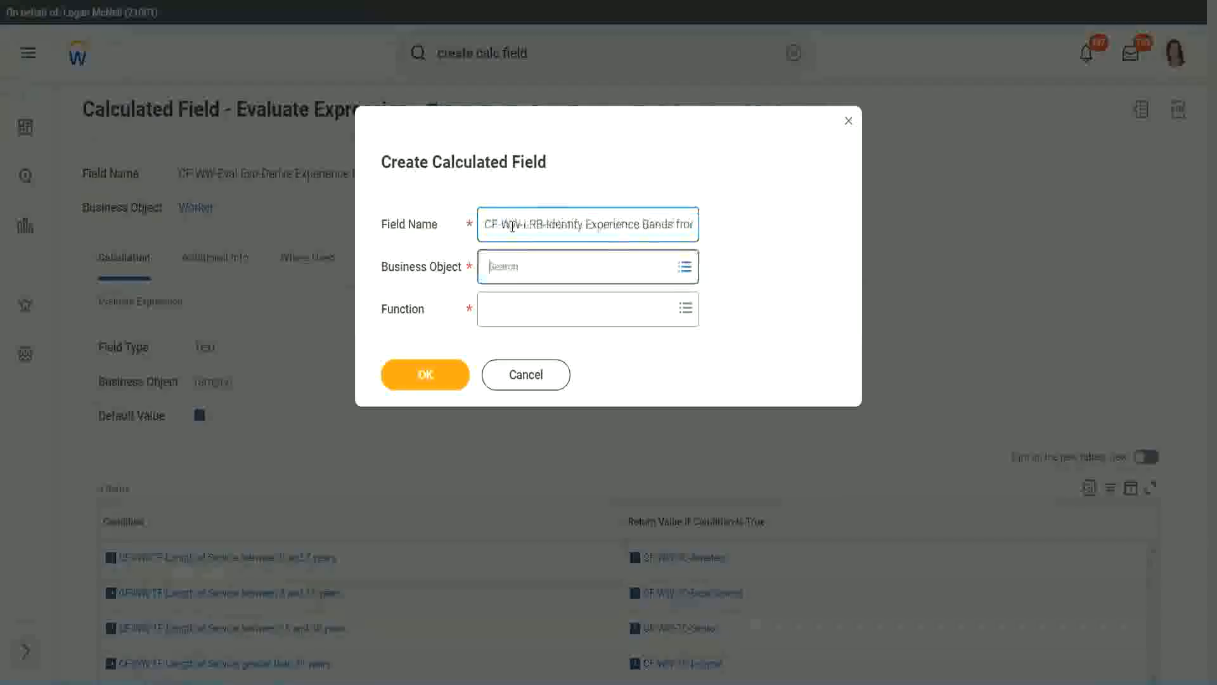
{"action": "type", "text": "wor"}
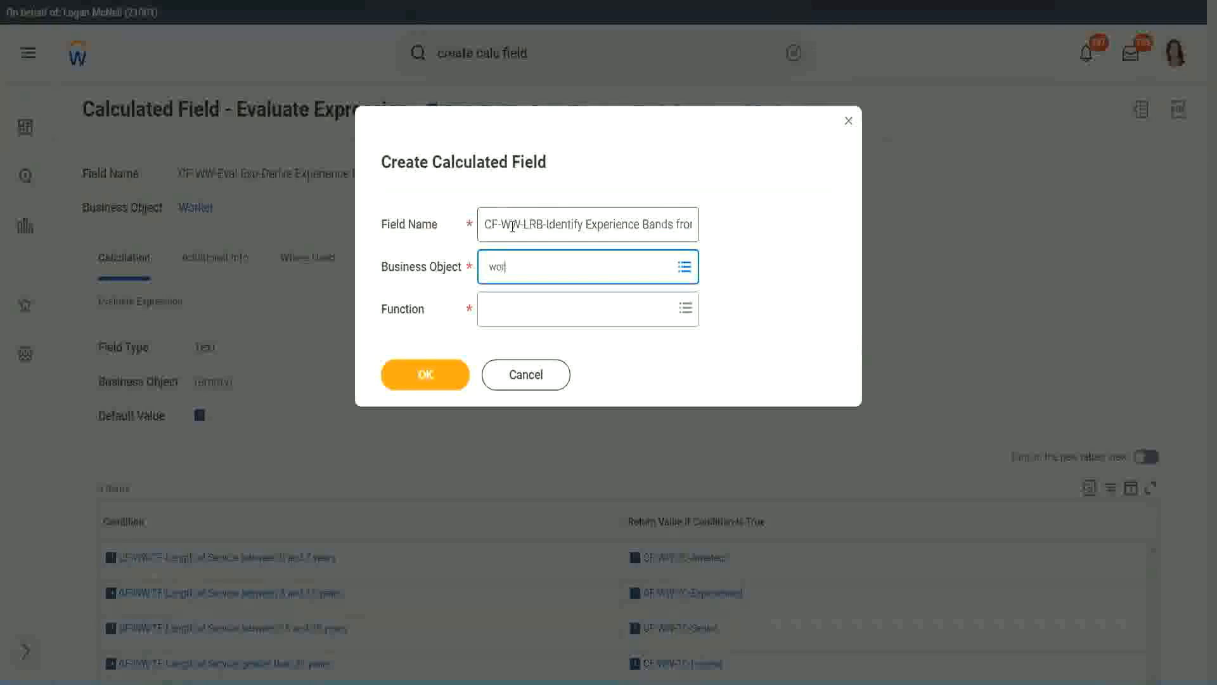
{"action": "type", "text": "ker"}
{"action": "key", "text": "Return"}
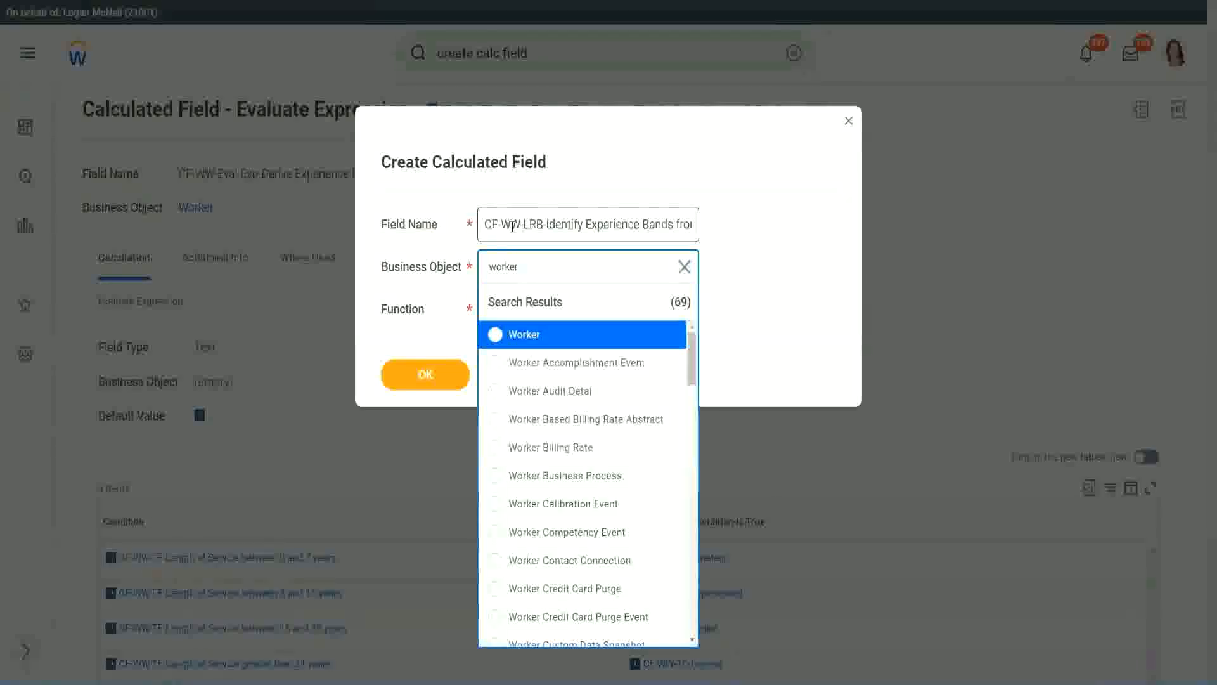
{"action": "key", "text": "Return"}
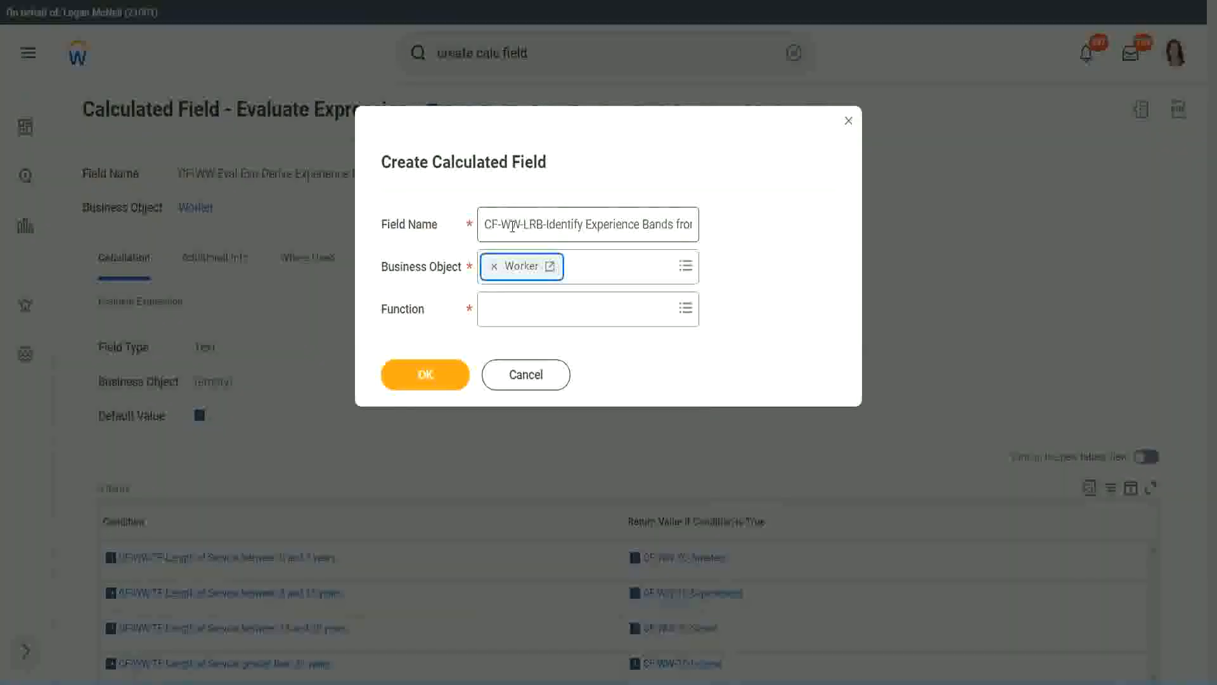
{"action": "key", "text": "Tab"}
{"action": "type", "text": "lrb"}
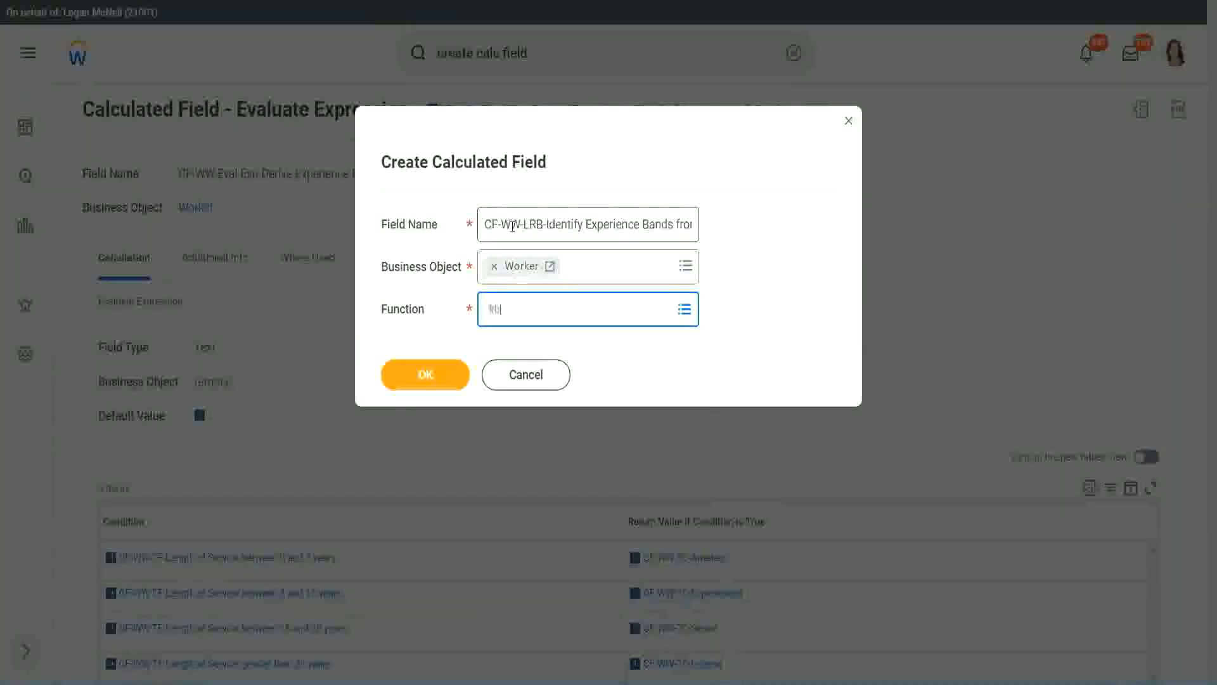
{"action": "key", "text": "Return"}
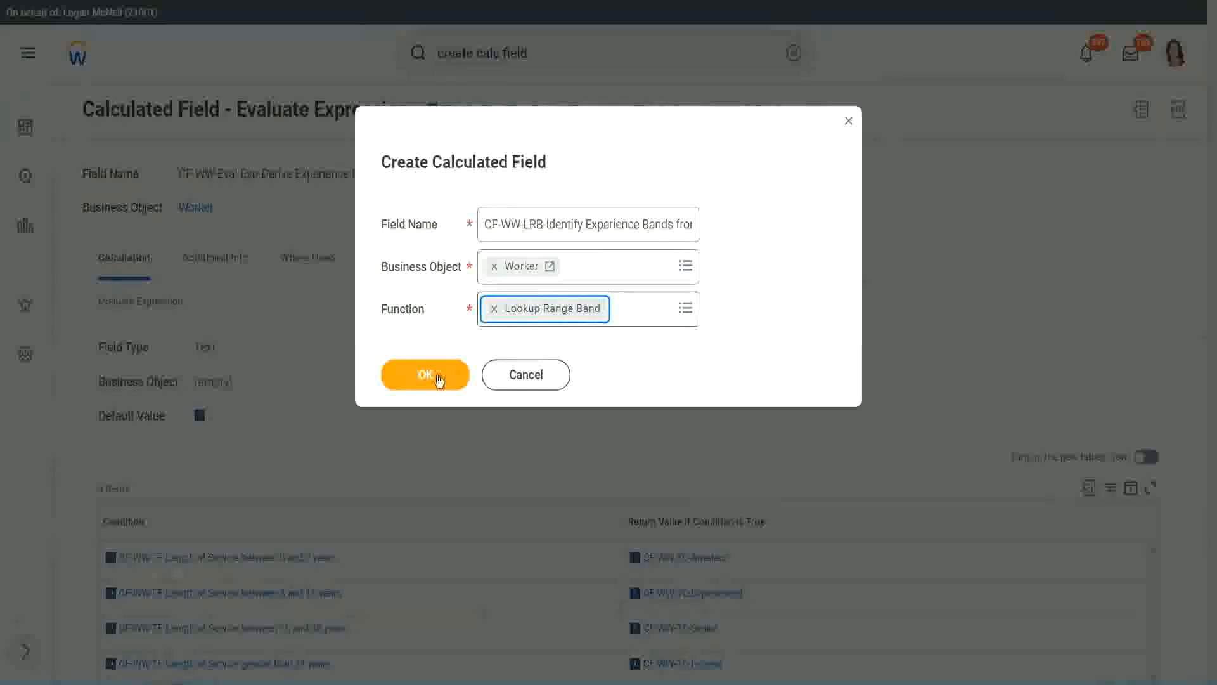
{"action": "left_click", "coordinate": [436, 376]}
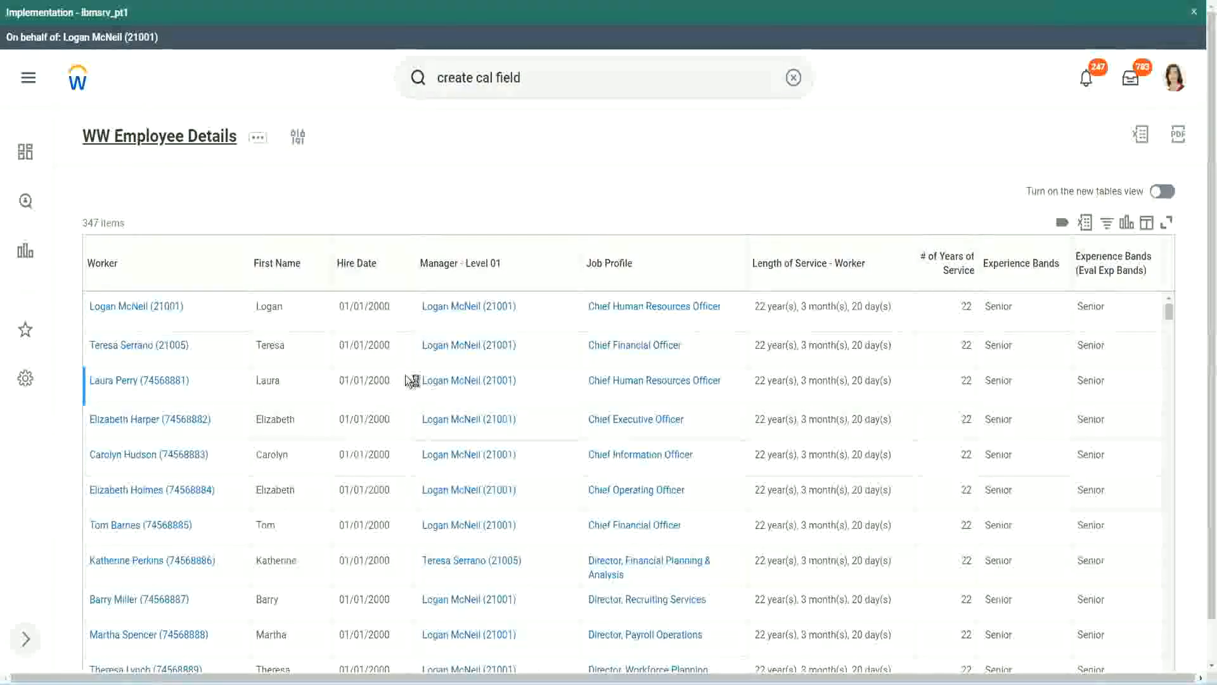
Copy the "CF-WW-Convert Text To Number-Number of Years from Length of Service" field name from the report's columns and enter it as the source field.
{"action": "scroll", "coordinate": [406, 413], "scroll_direction": "down", "scroll_amount": 6}
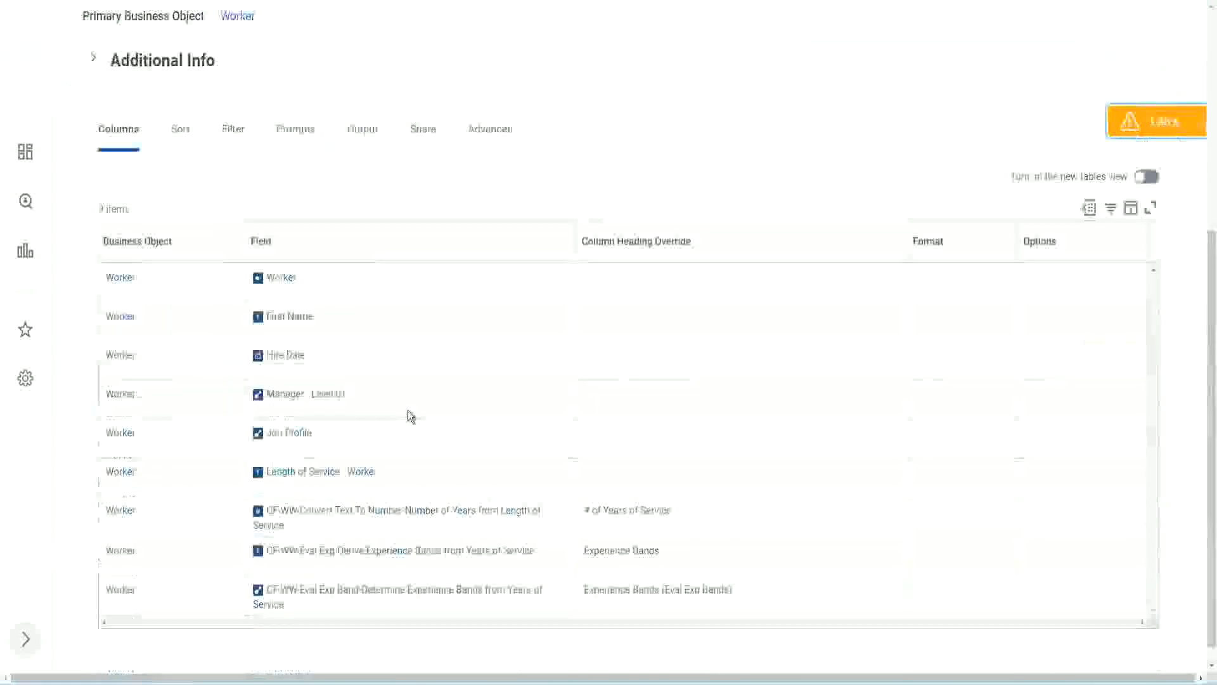
{"action": "right_click", "coordinate": [384, 496]}
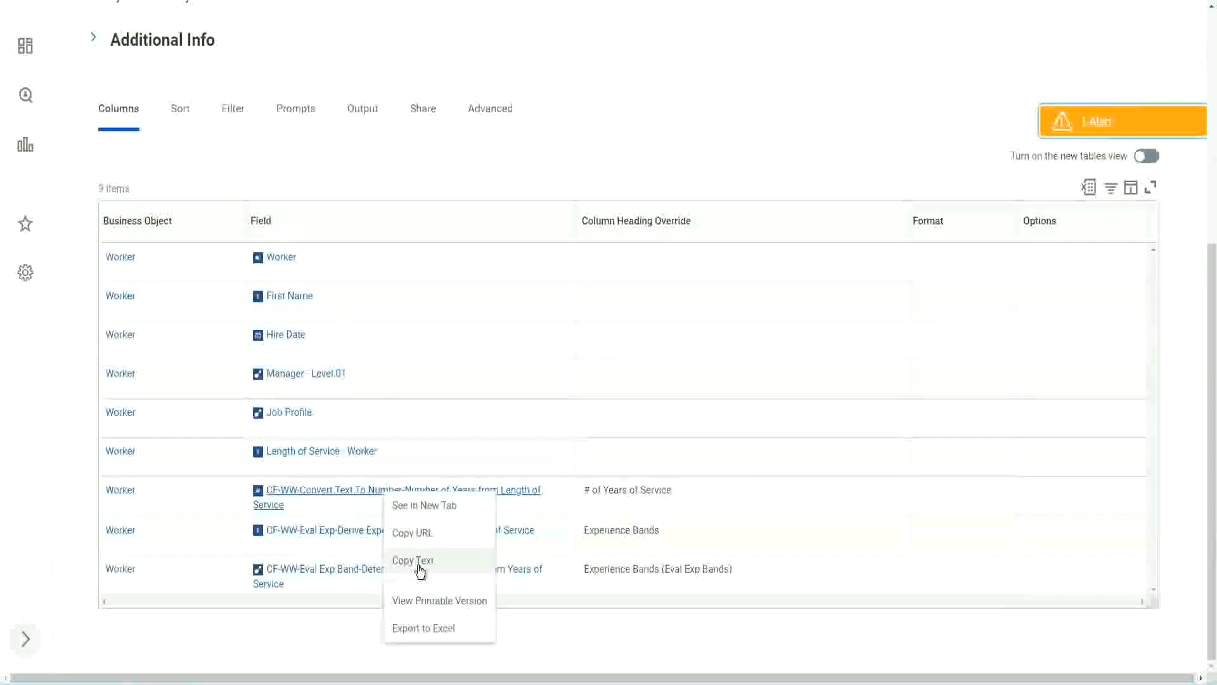
{"action": "left_click", "coordinate": [419, 567]}
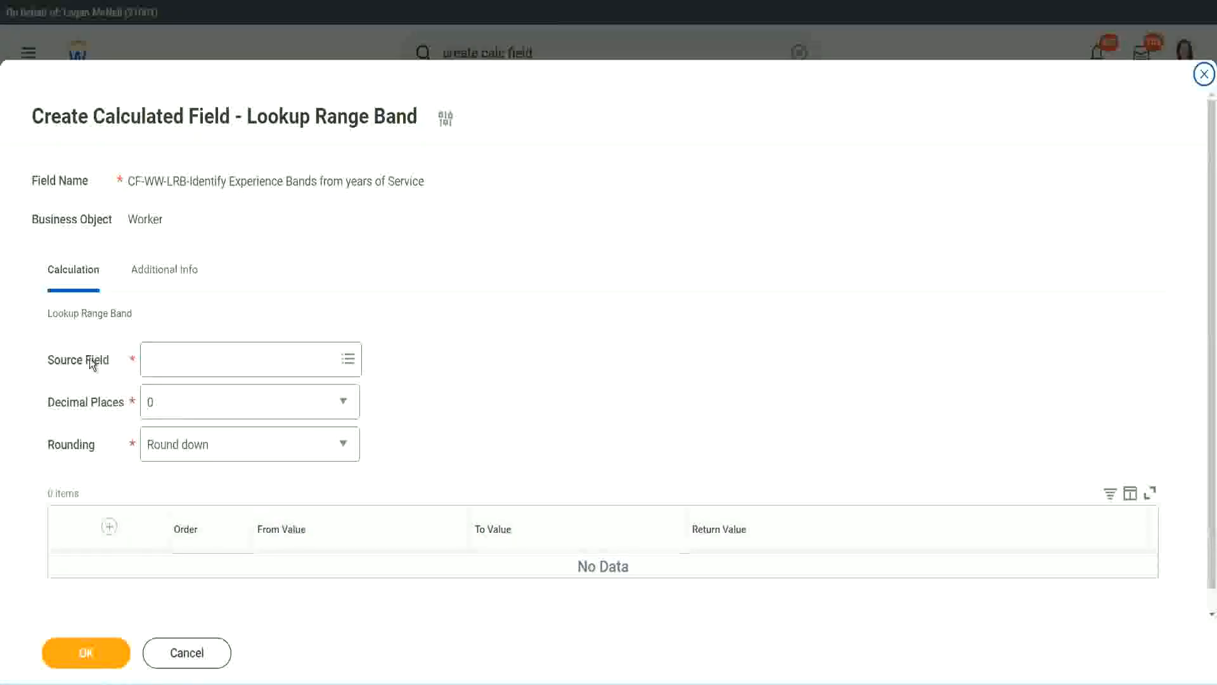
{"action": "left_click", "coordinate": [188, 361]}
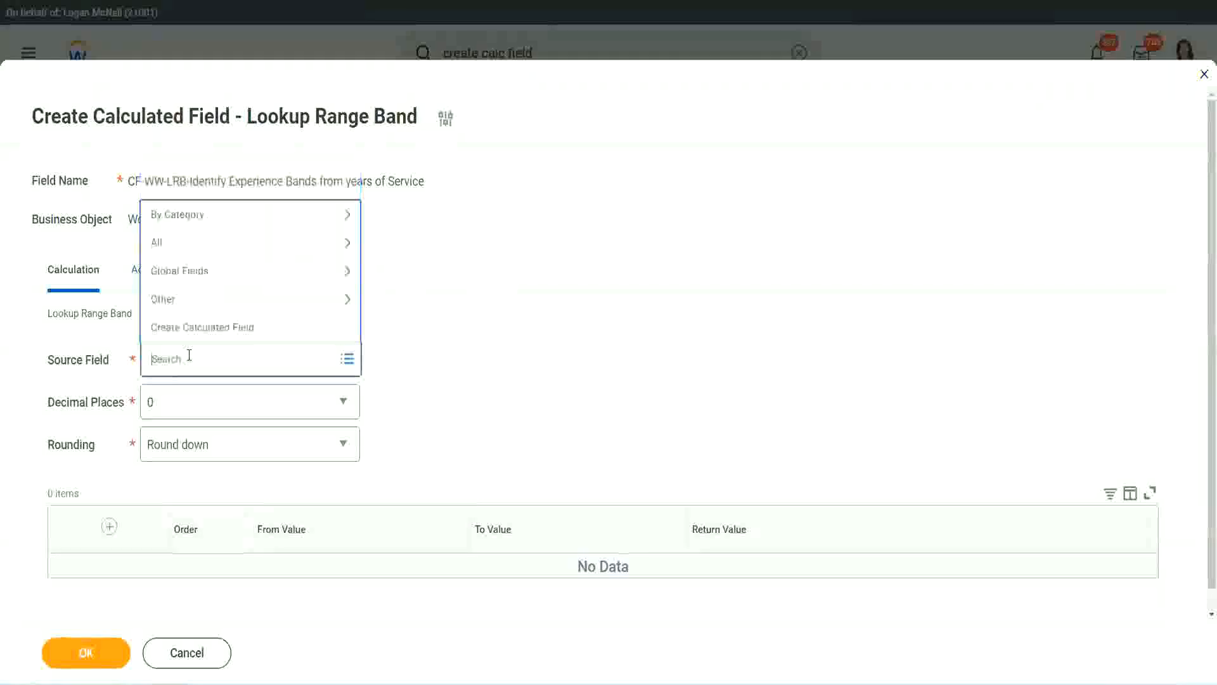
{"action": "key", "text": "ctrl+v"}
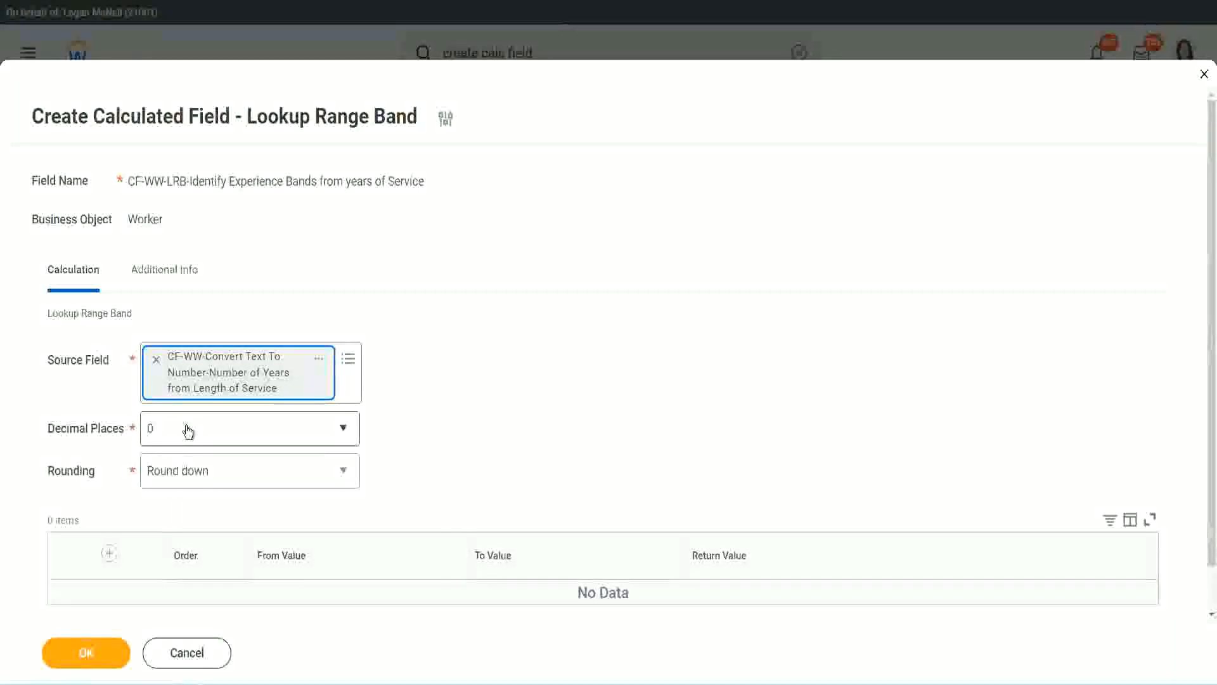
Review the decimal places options and set the lookup's rounding to Round.
{"action": "left_click", "coordinate": [237, 435]}
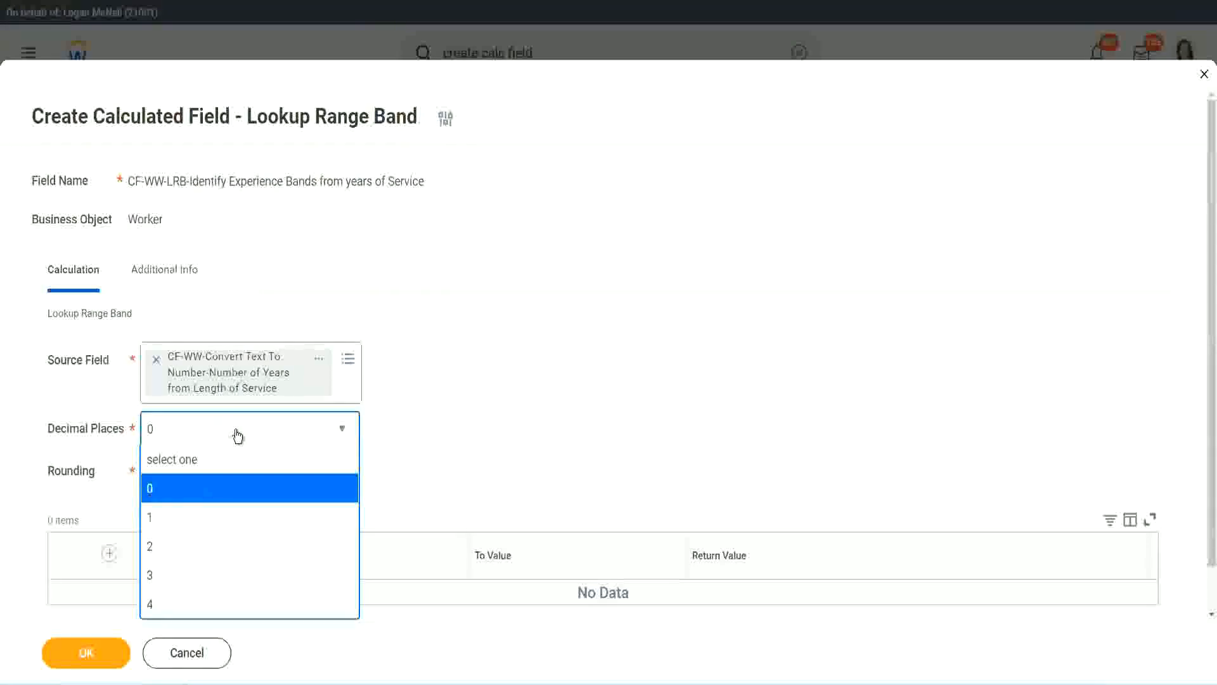
{"action": "left_click", "coordinate": [474, 417]}
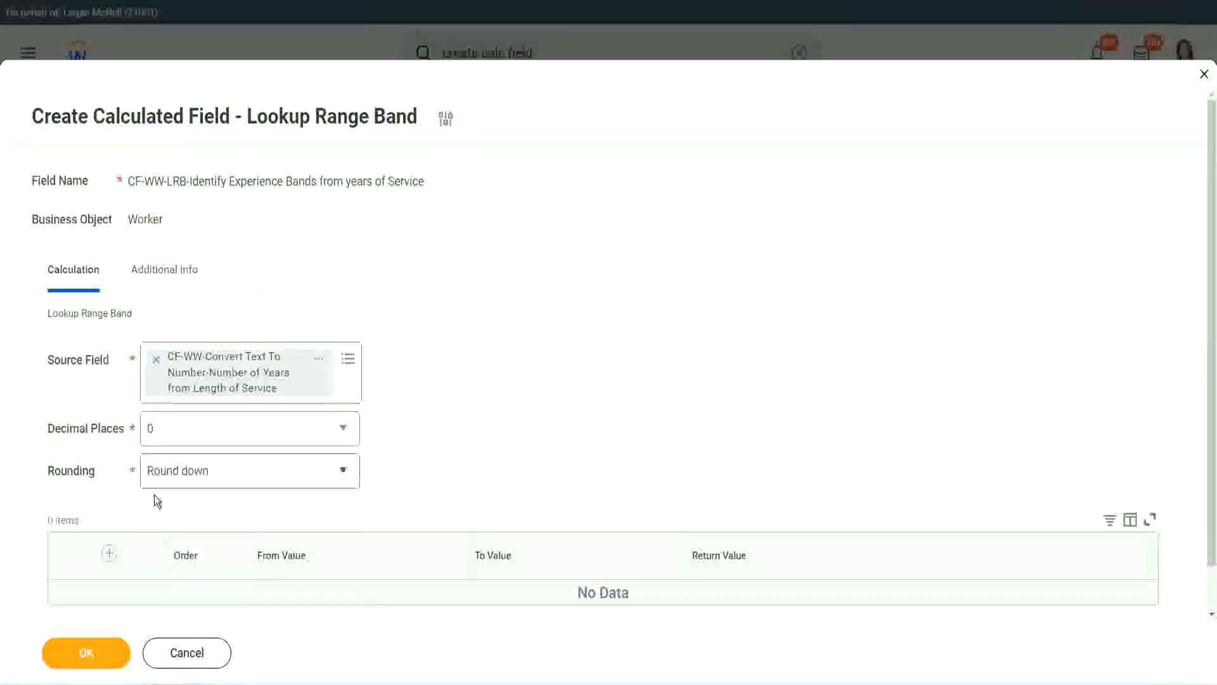
{"action": "left_click", "coordinate": [195, 474]}
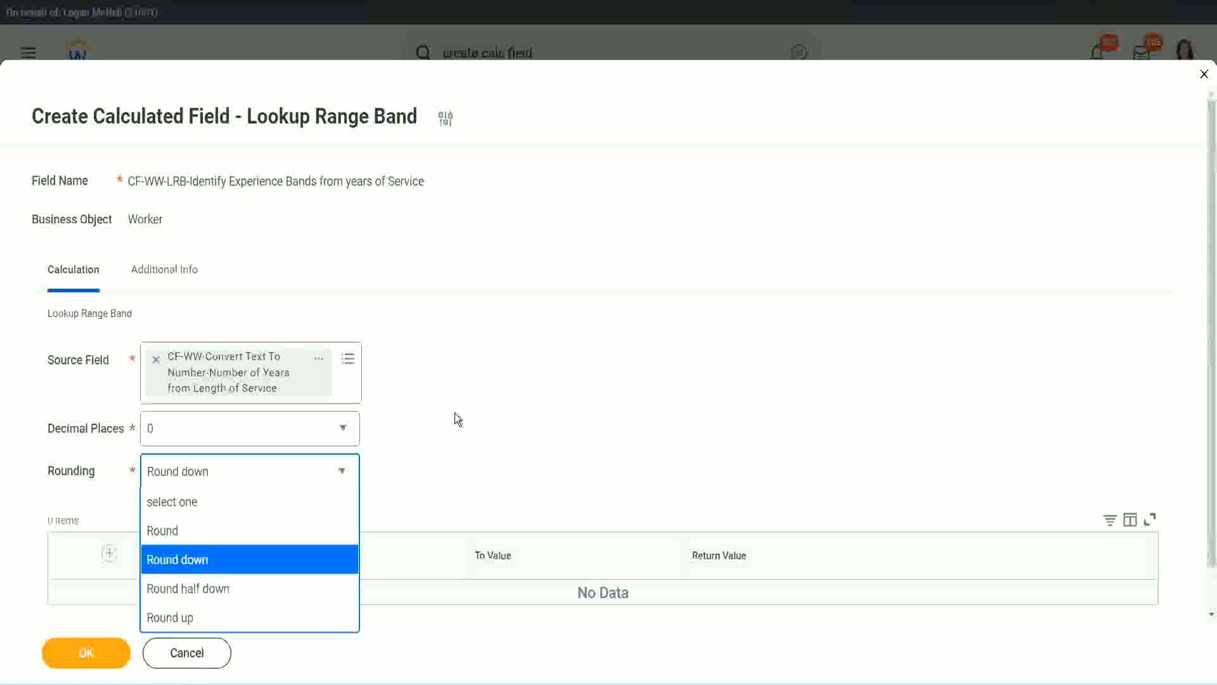
{"action": "left_click", "coordinate": [428, 467]}
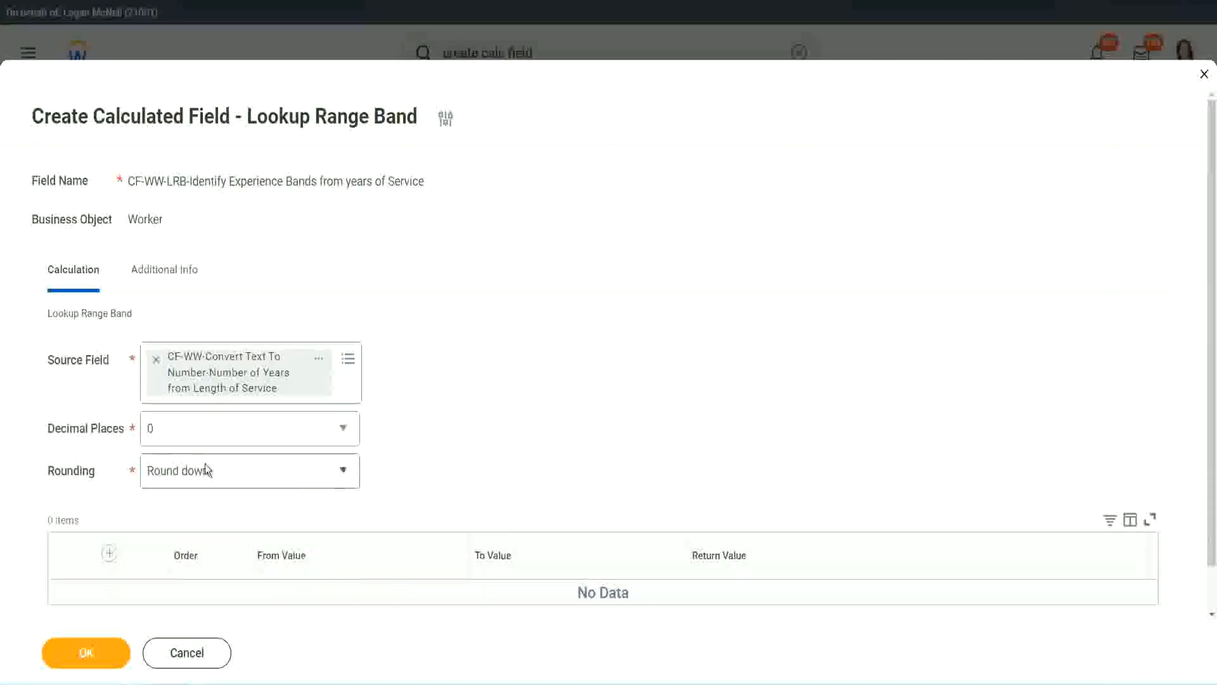
{"action": "left_click", "coordinate": [211, 479]}
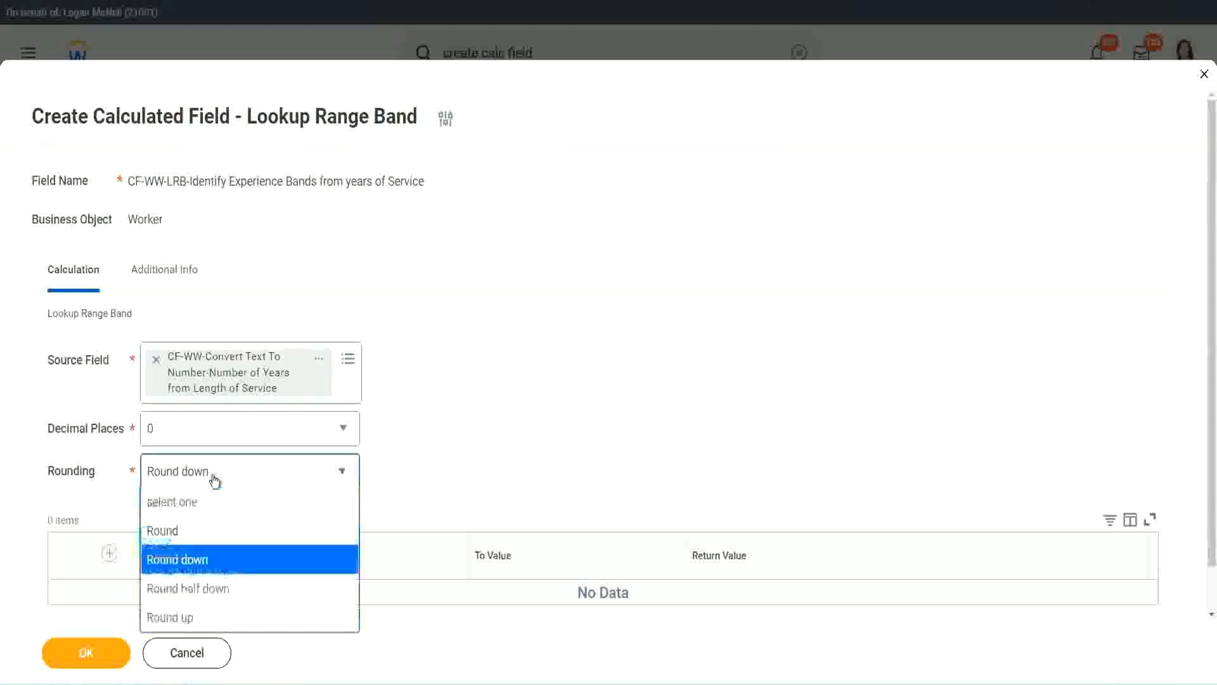
{"action": "left_click", "coordinate": [203, 538]}
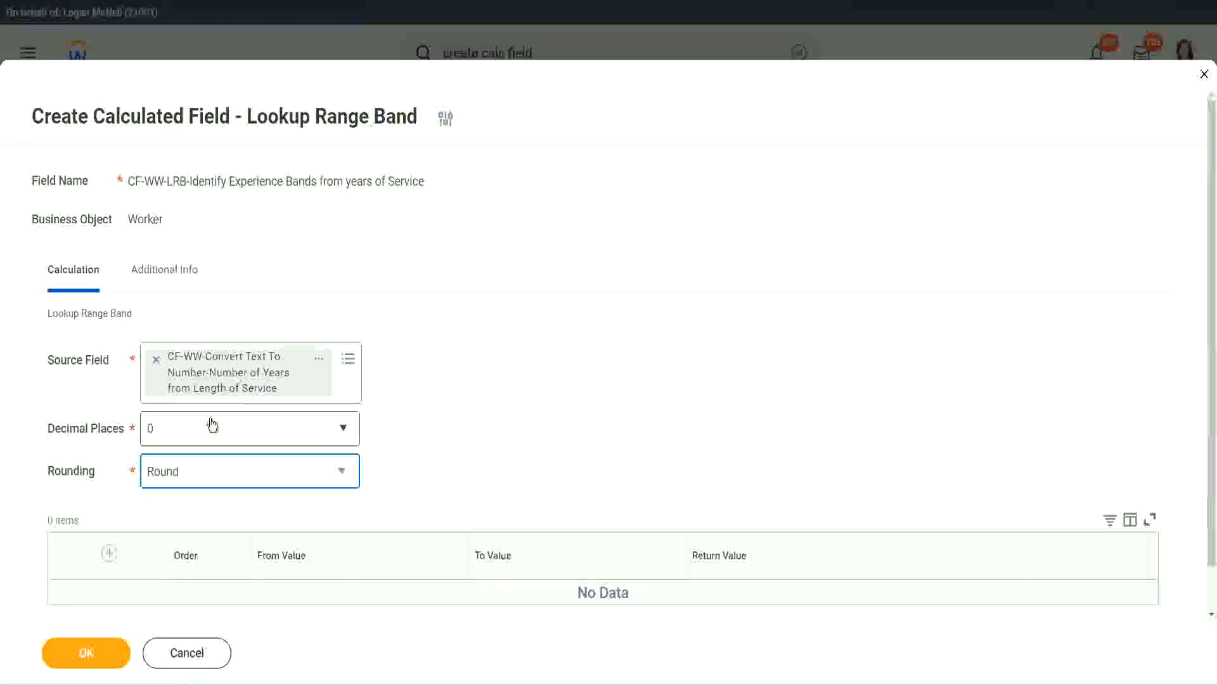
Add the first range band with From Value 0, To Value 7 and Return Value "Amateur".
{"action": "left_click", "coordinate": [112, 553]}
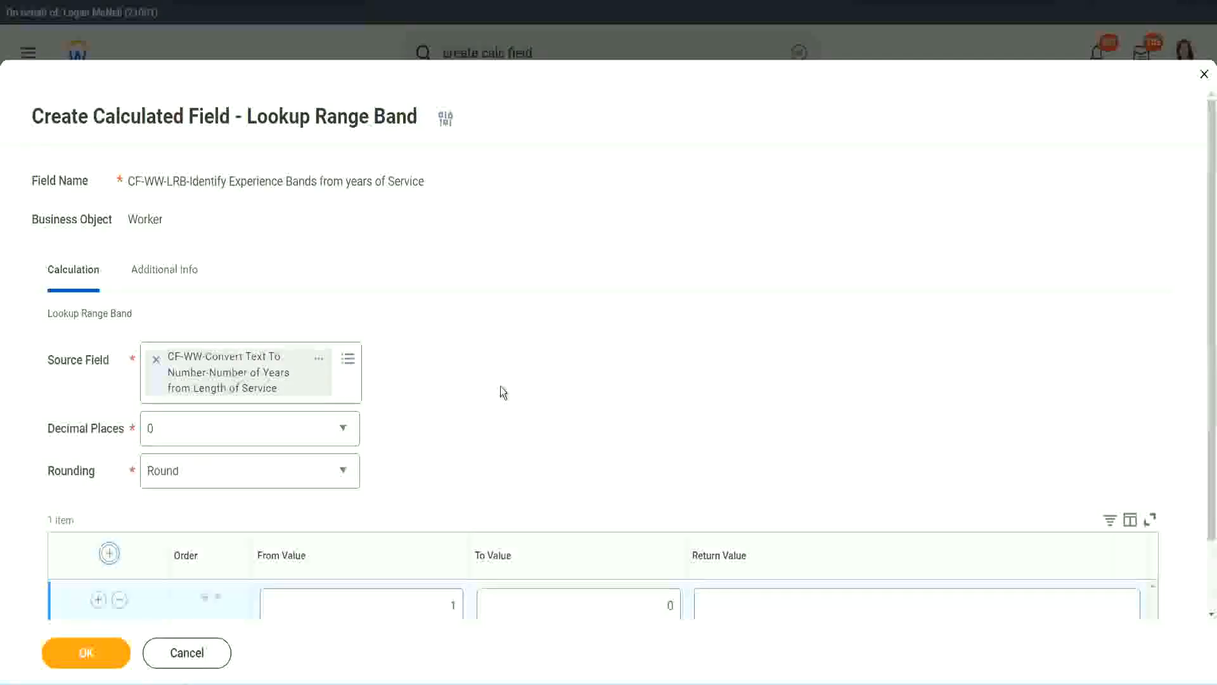
{"action": "scroll", "coordinate": [509, 389], "scroll_direction": "down", "scroll_amount": 2}
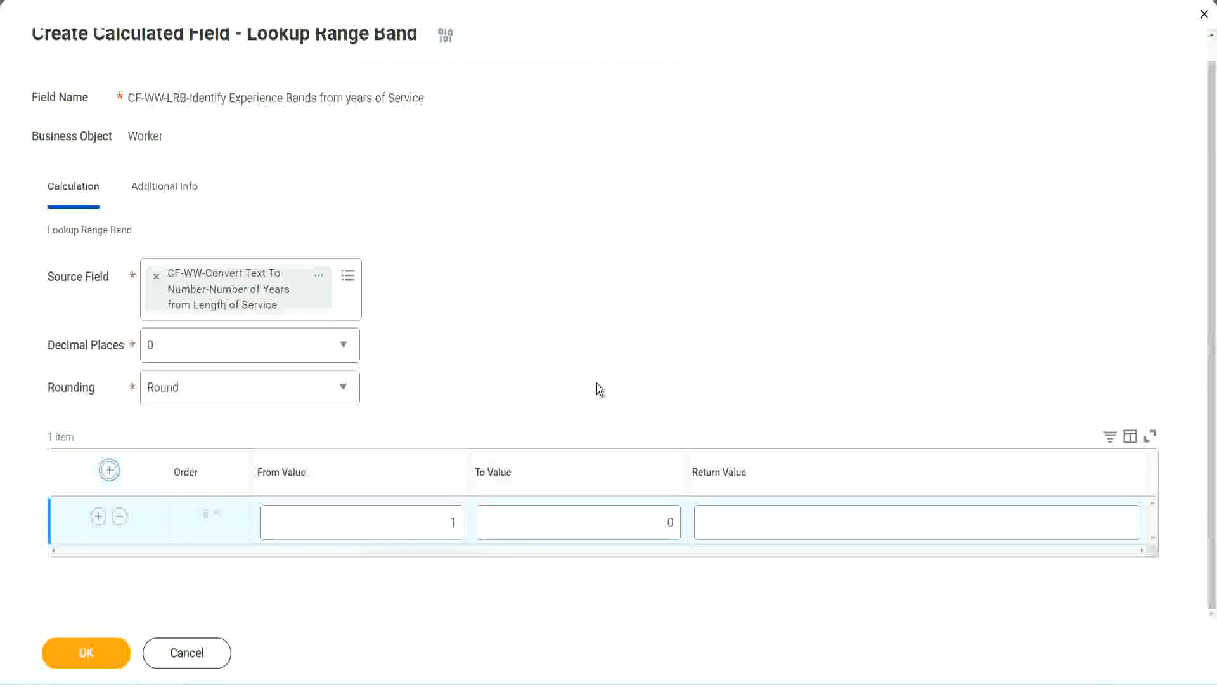
{"action": "left_click", "coordinate": [444, 526]}
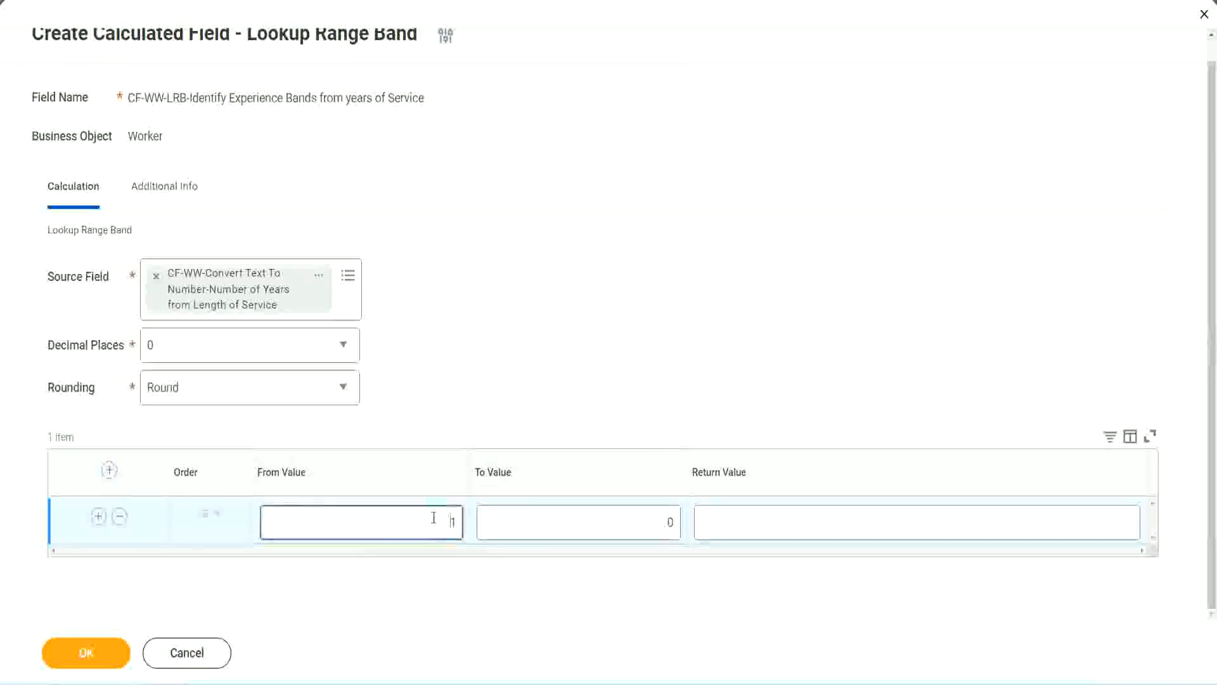
{"action": "type", "text": "0"}
{"action": "key", "text": "Tab"}
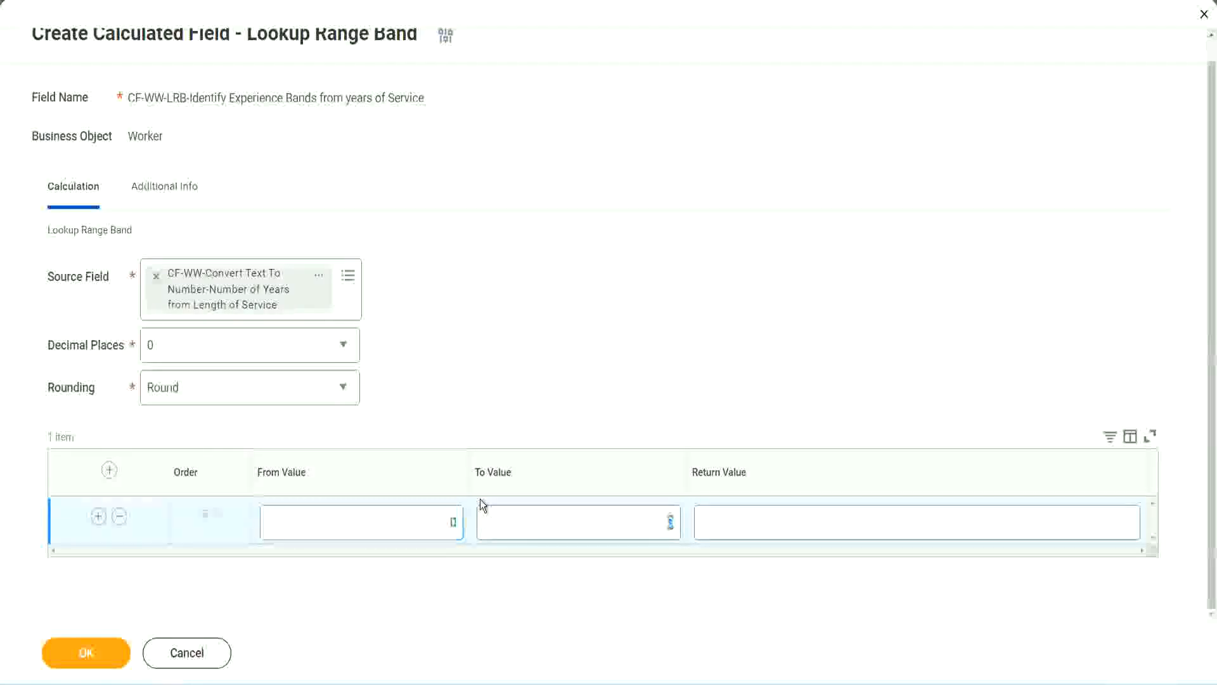
{"action": "type", "text": "7"}
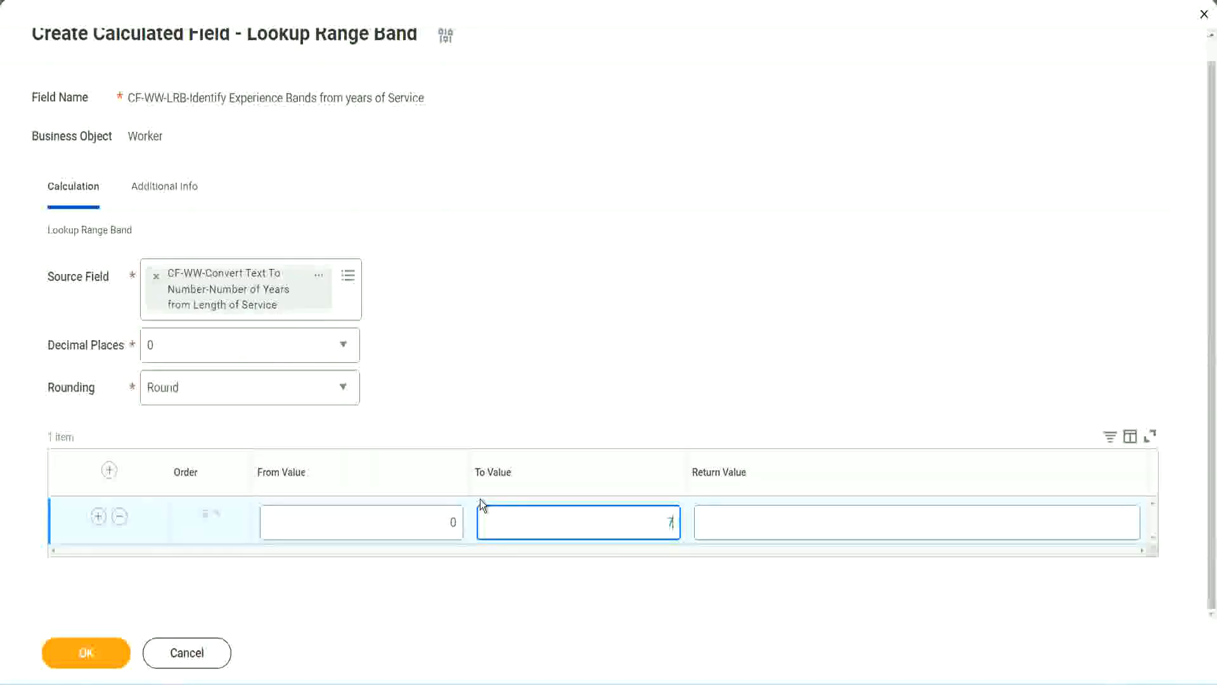
{"action": "key", "text": "Tab"}
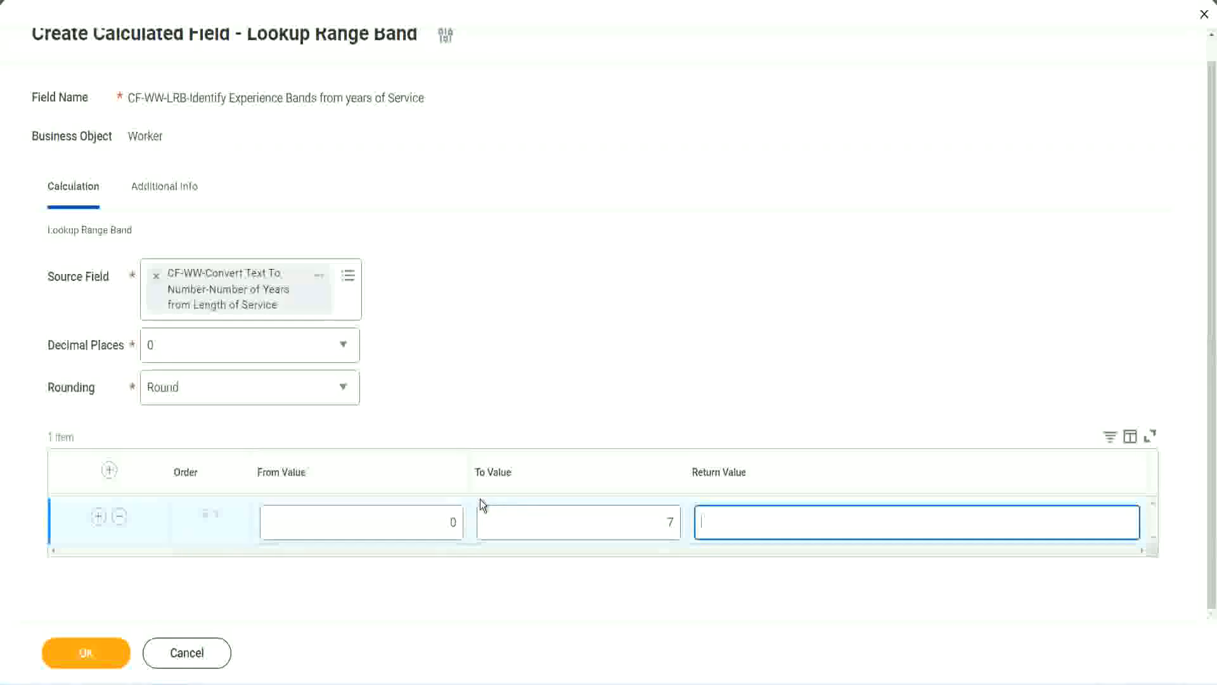
{"action": "type", "text": "Amateur"}
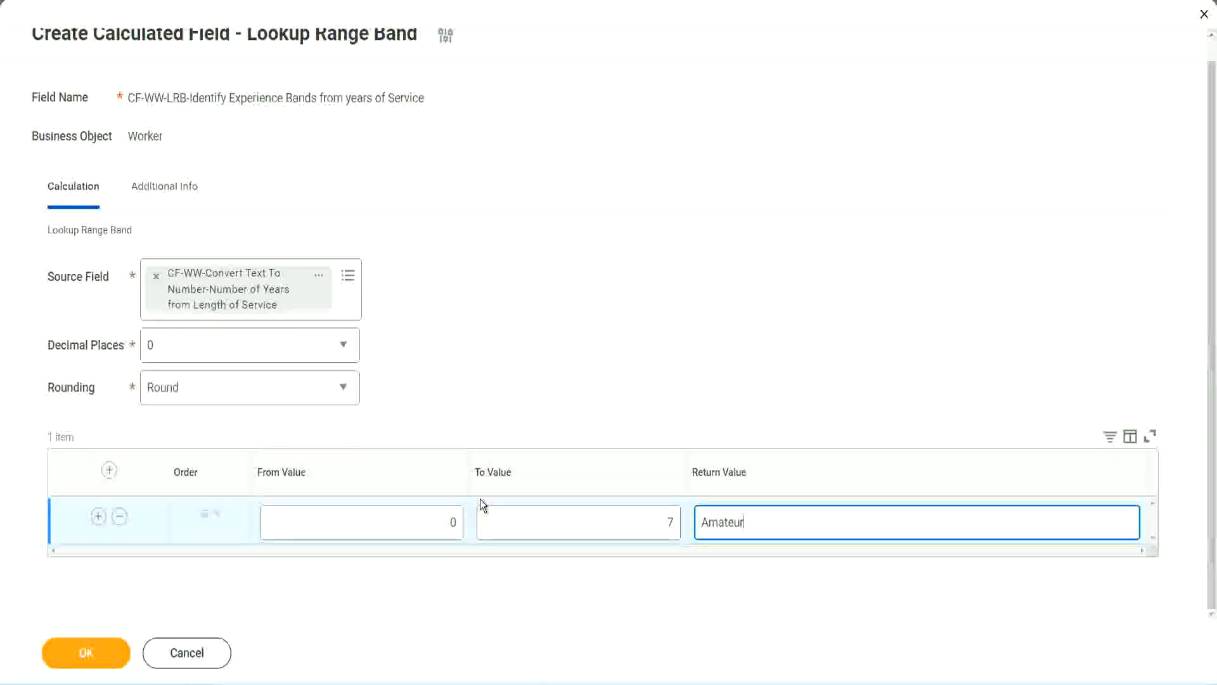
Add a second range band with From Value 8, To Value 15 and Return Value "Experienced".
{"action": "left_click", "coordinate": [421, 521]}
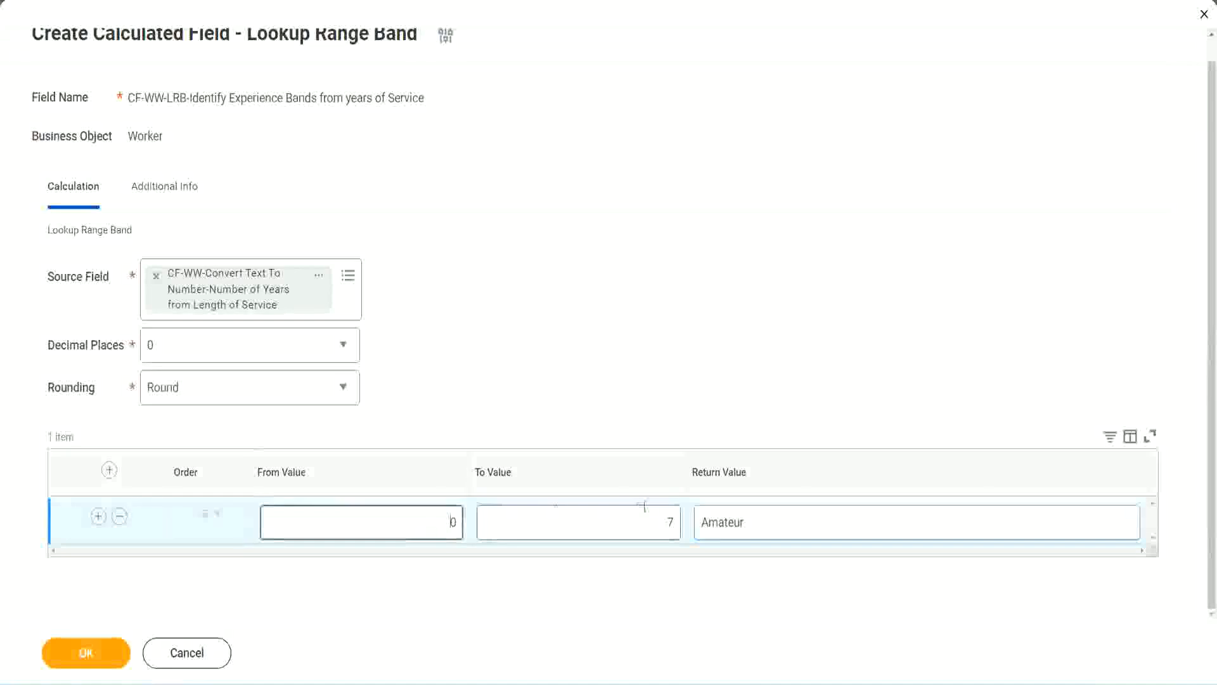
{"action": "key", "text": "Tab"}
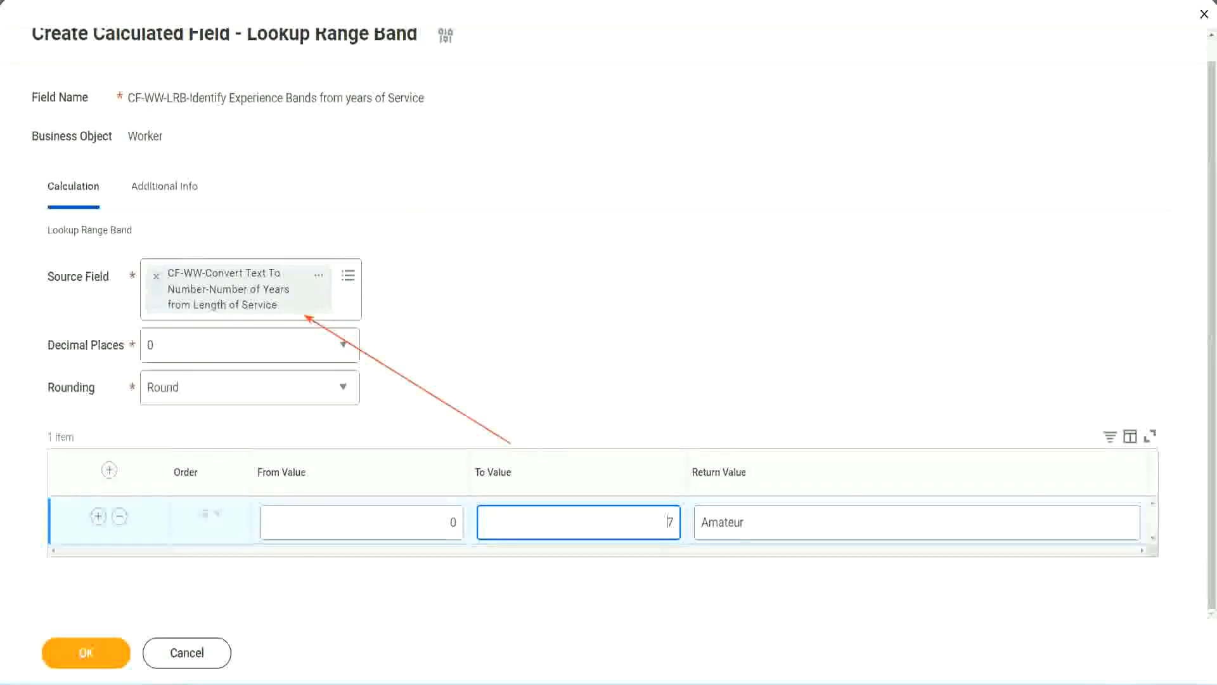
{"action": "left_click", "coordinate": [98, 516]}
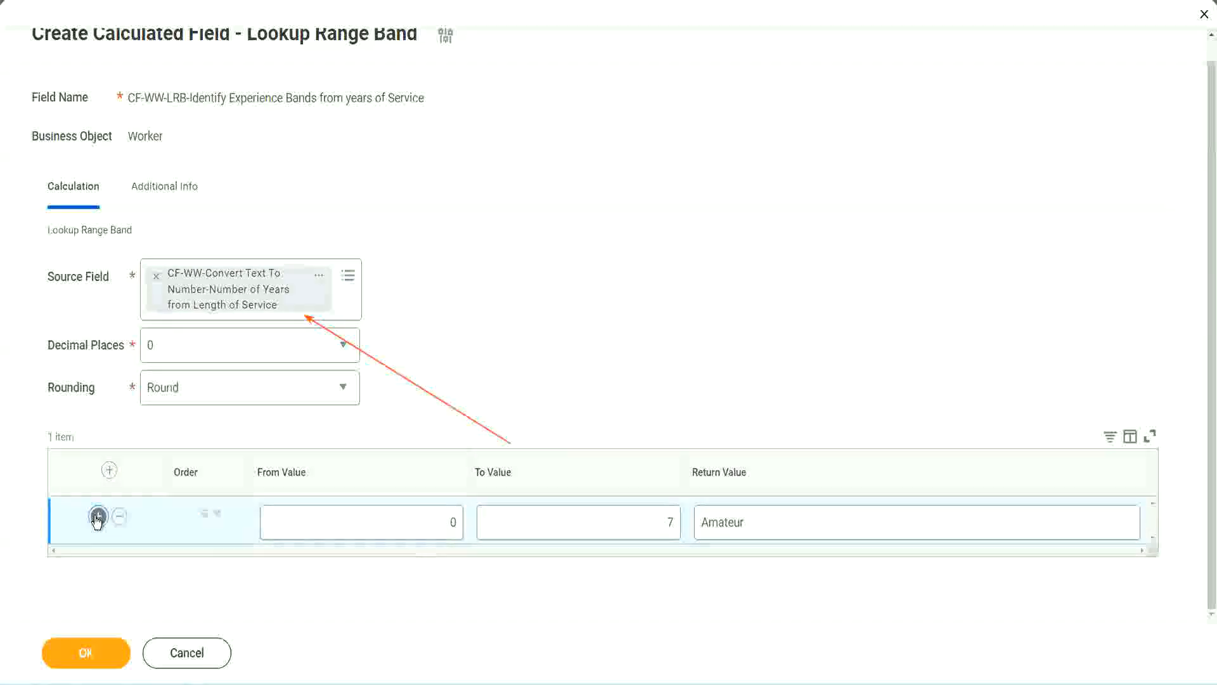
{"action": "double_click", "coordinate": [455, 568]}
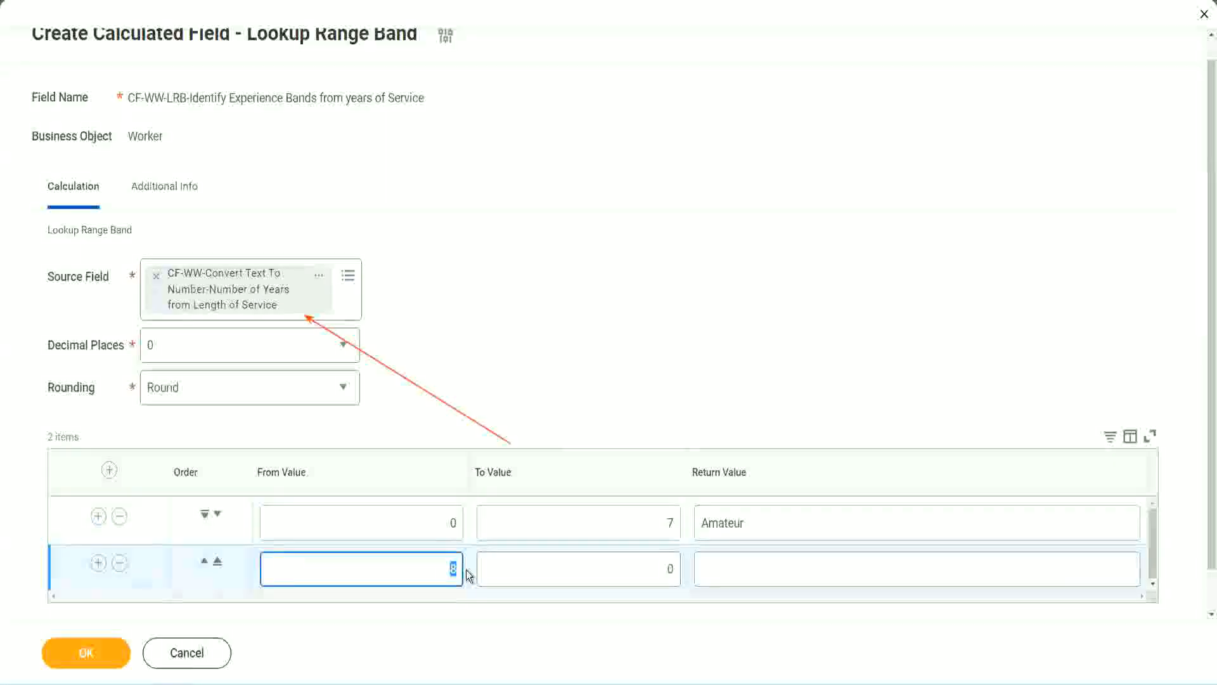
{"action": "left_click", "coordinate": [443, 523]}
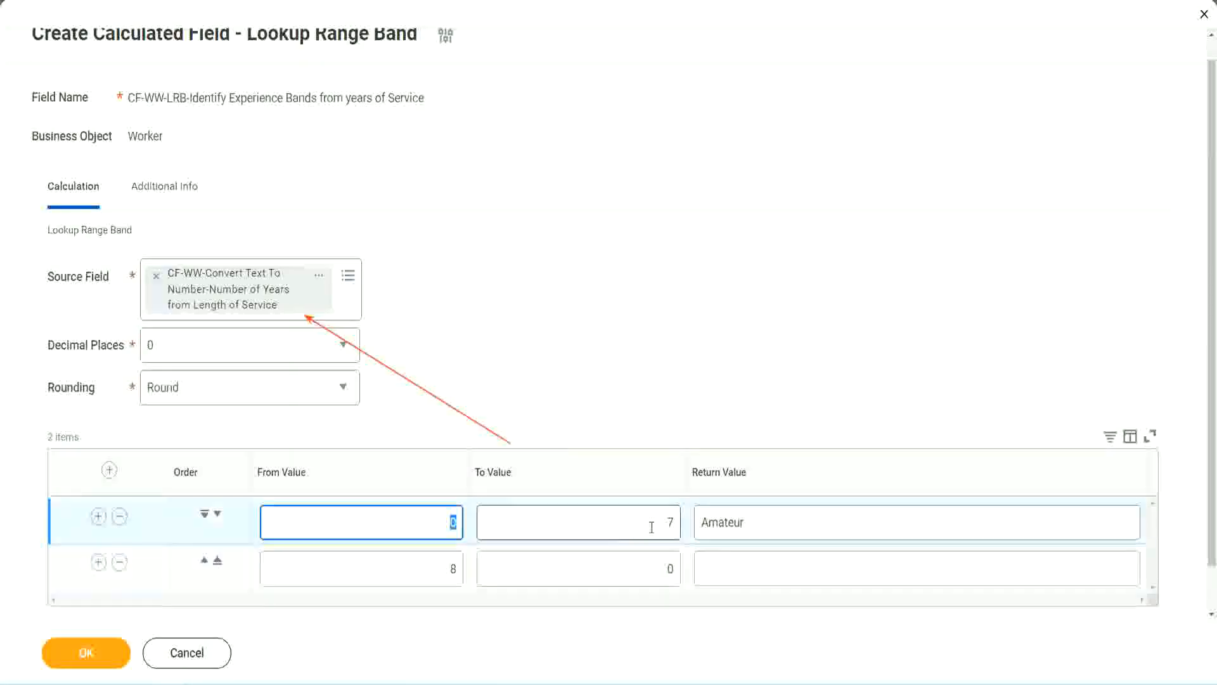
{"action": "left_click", "coordinate": [662, 526]}
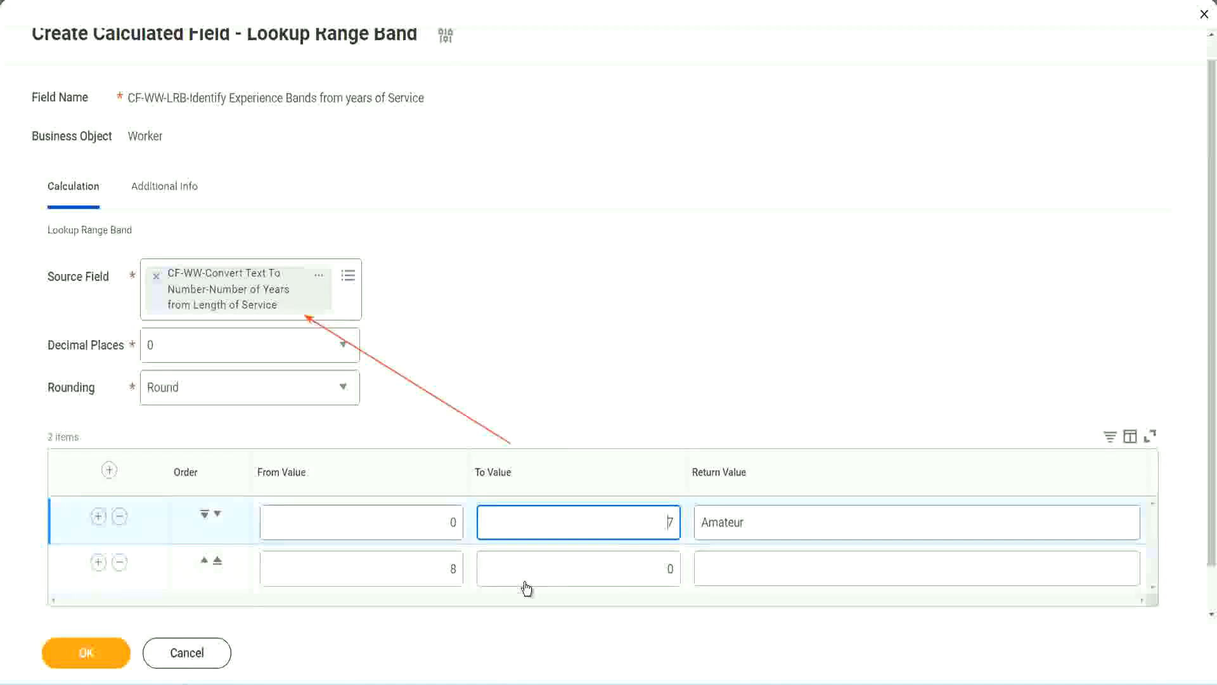
{"action": "double_click", "coordinate": [431, 569]}
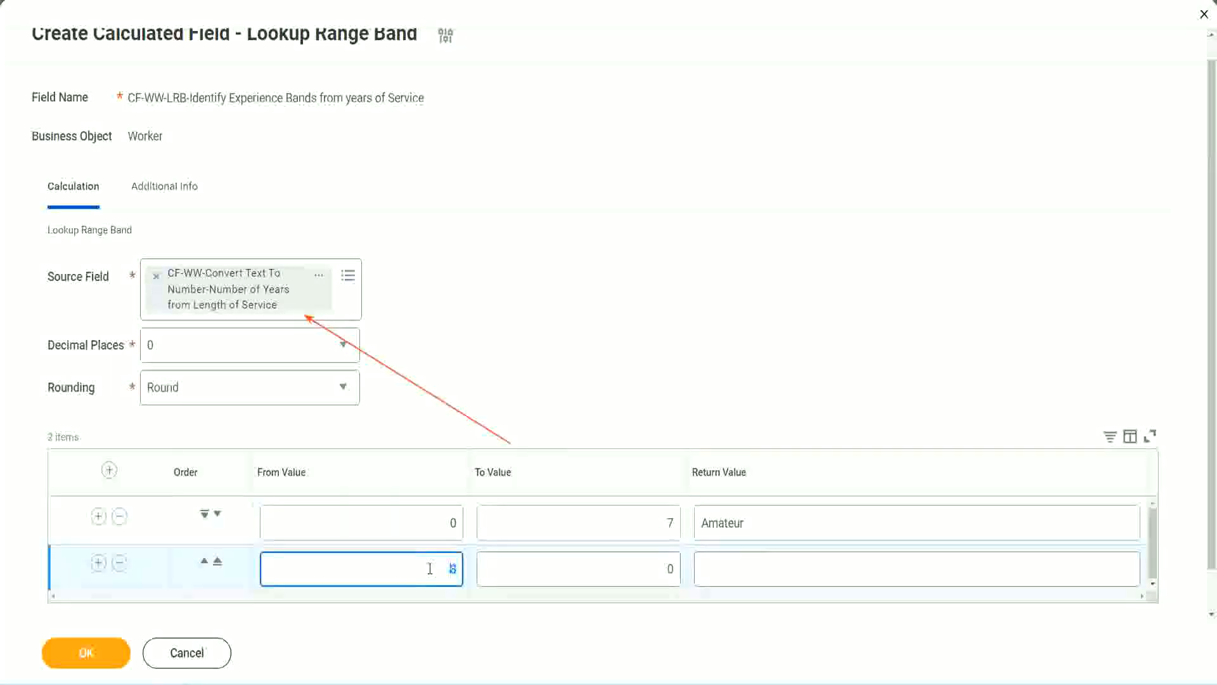
{"action": "left_click", "coordinate": [660, 569]}
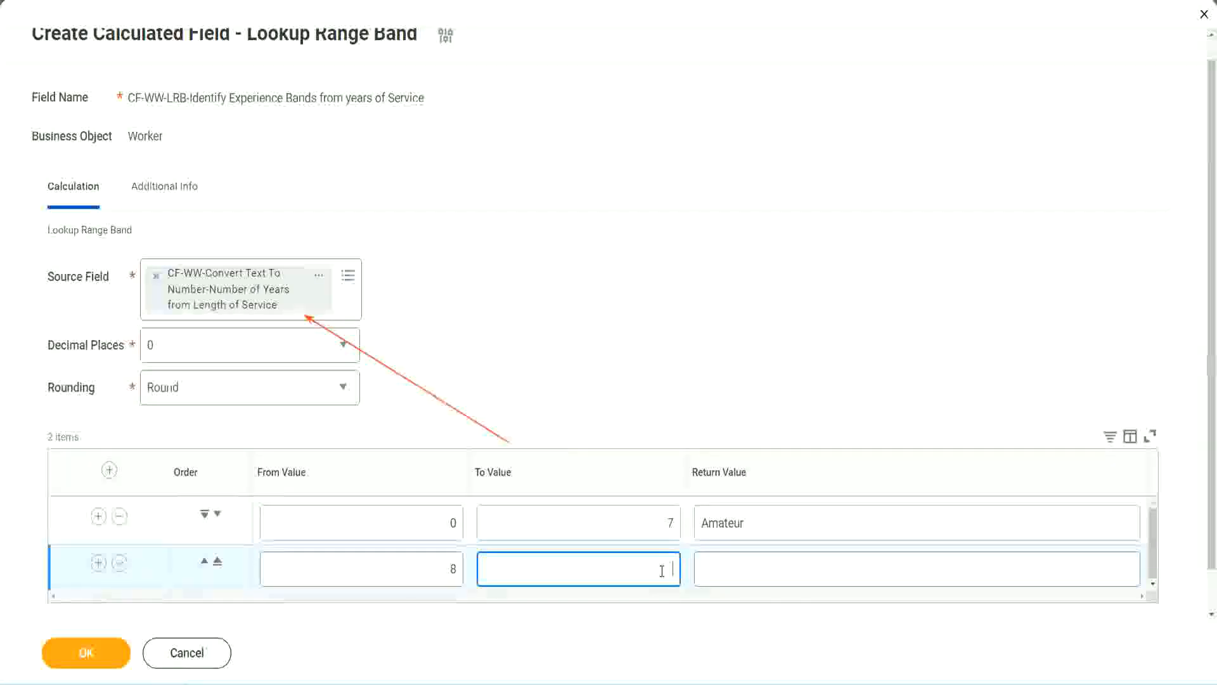
{"action": "type", "text": "15"}
{"action": "left_click", "coordinate": [751, 565]}
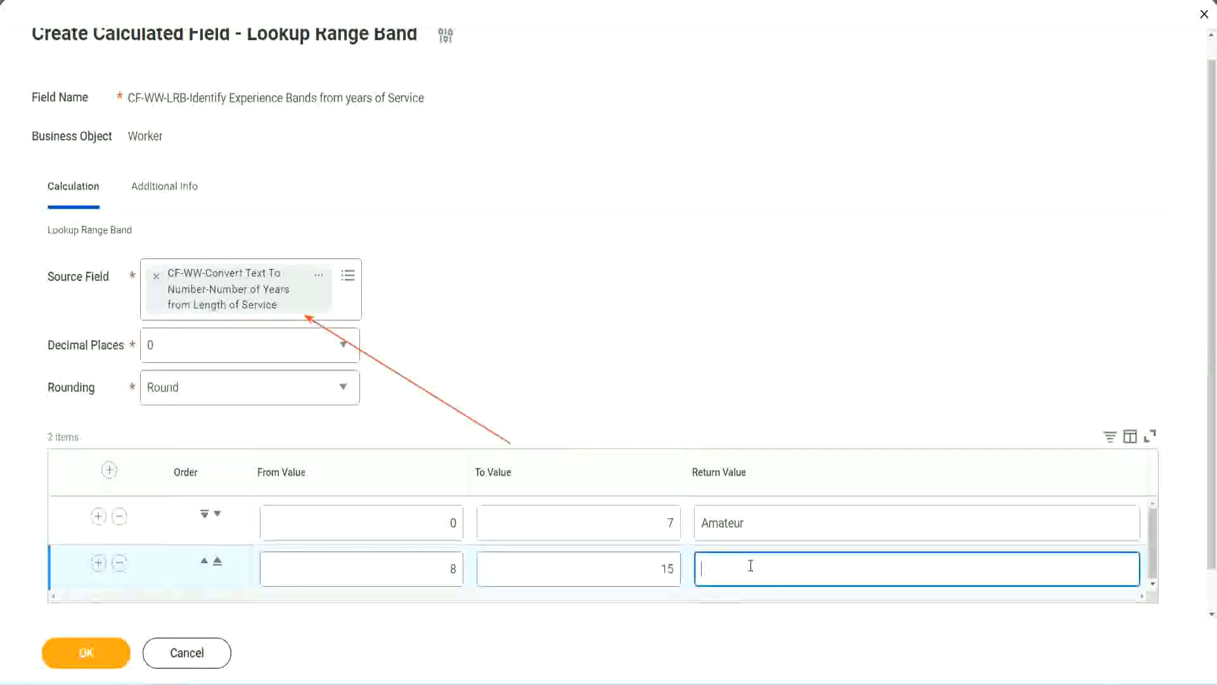
{"action": "type", "text": "Experienced"}
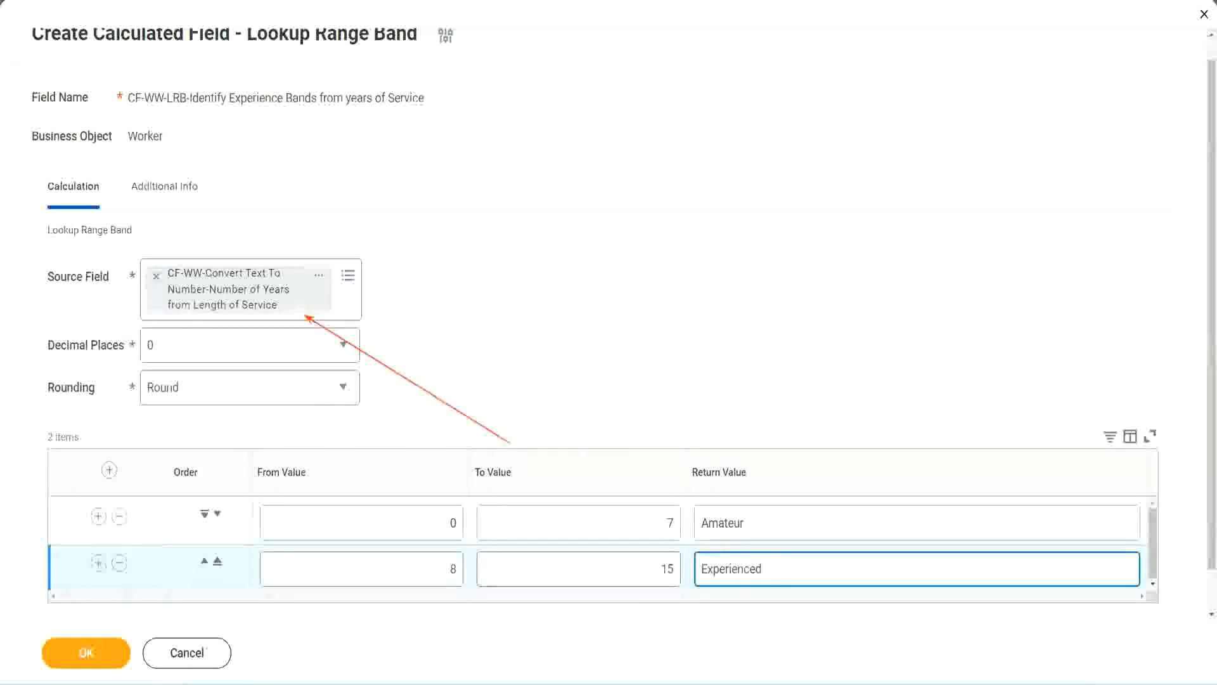
Add a third range band with From Value 16, To Value 30 and Return Value "Senior".
{"action": "left_click", "coordinate": [98, 563]}
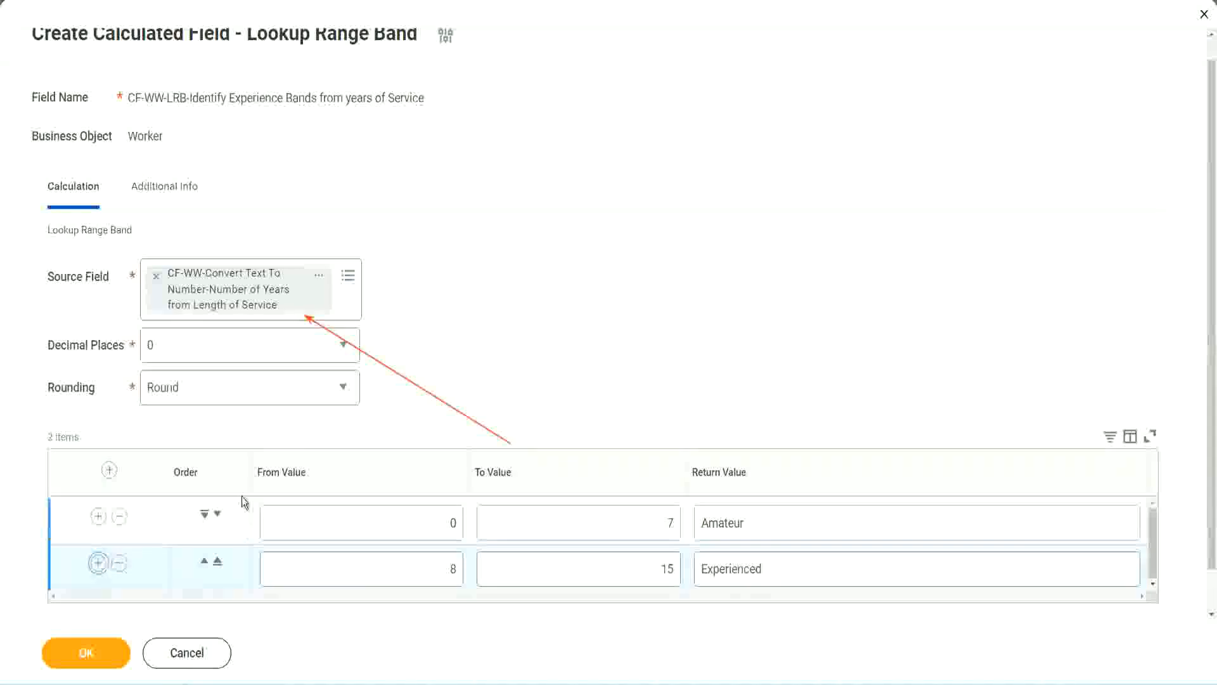
{"action": "scroll", "coordinate": [430, 383], "scroll_direction": "down", "scroll_amount": 2}
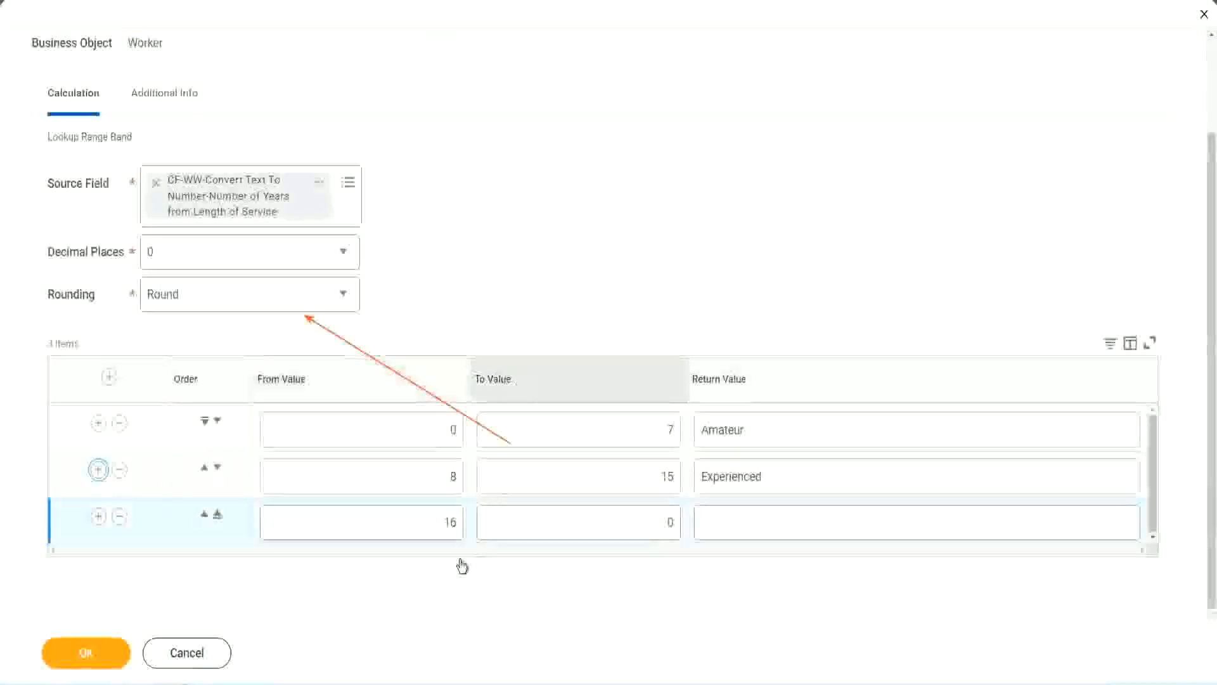
{"action": "left_click", "coordinate": [612, 523]}
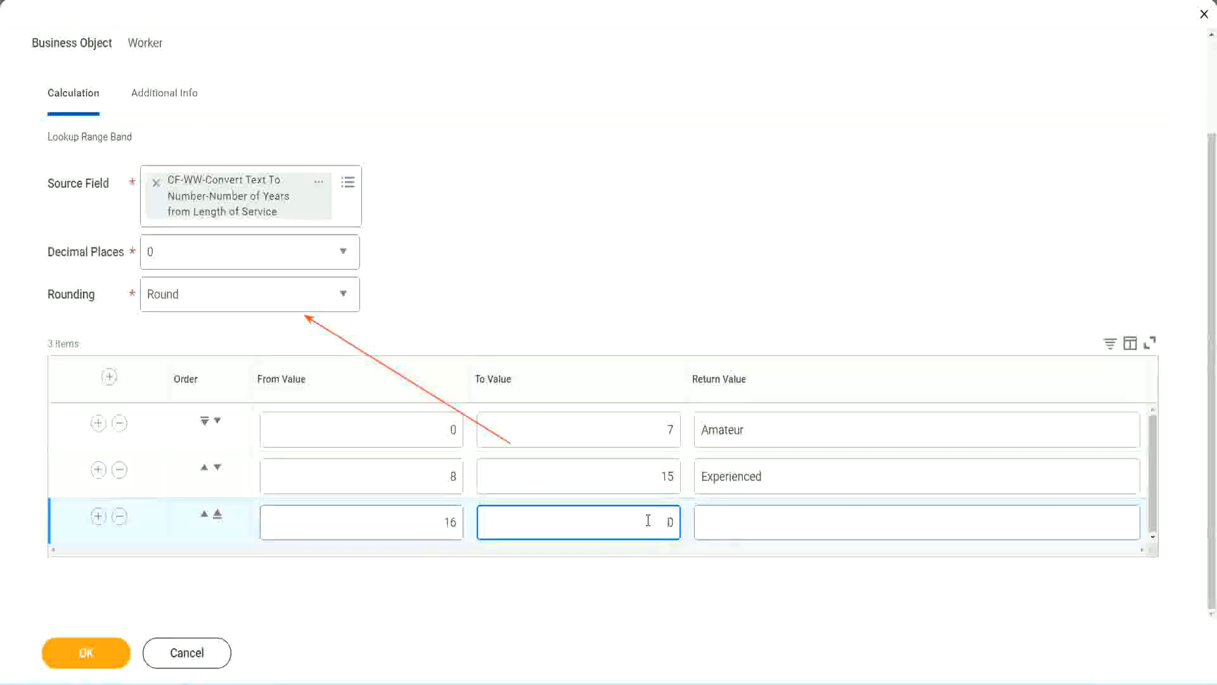
{"action": "type", "text": "3"}
{"action": "key", "text": "Tab"}
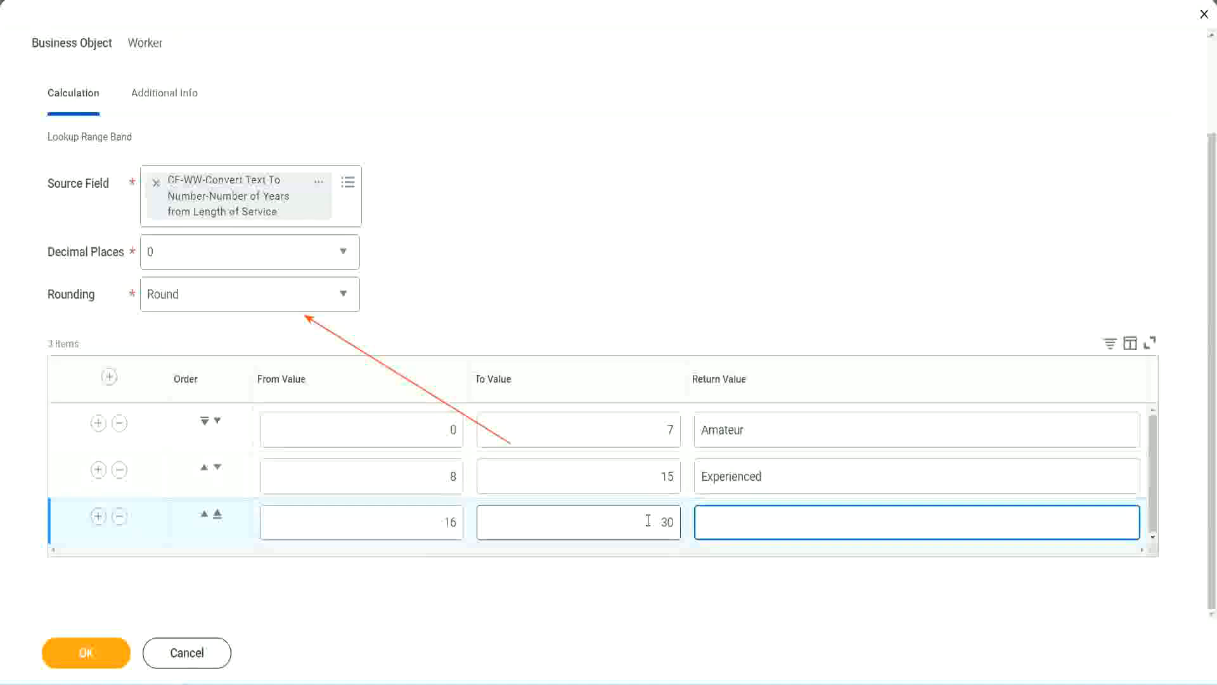
{"action": "type", "text": "L"}
{"action": "type", "text": "Senior"}
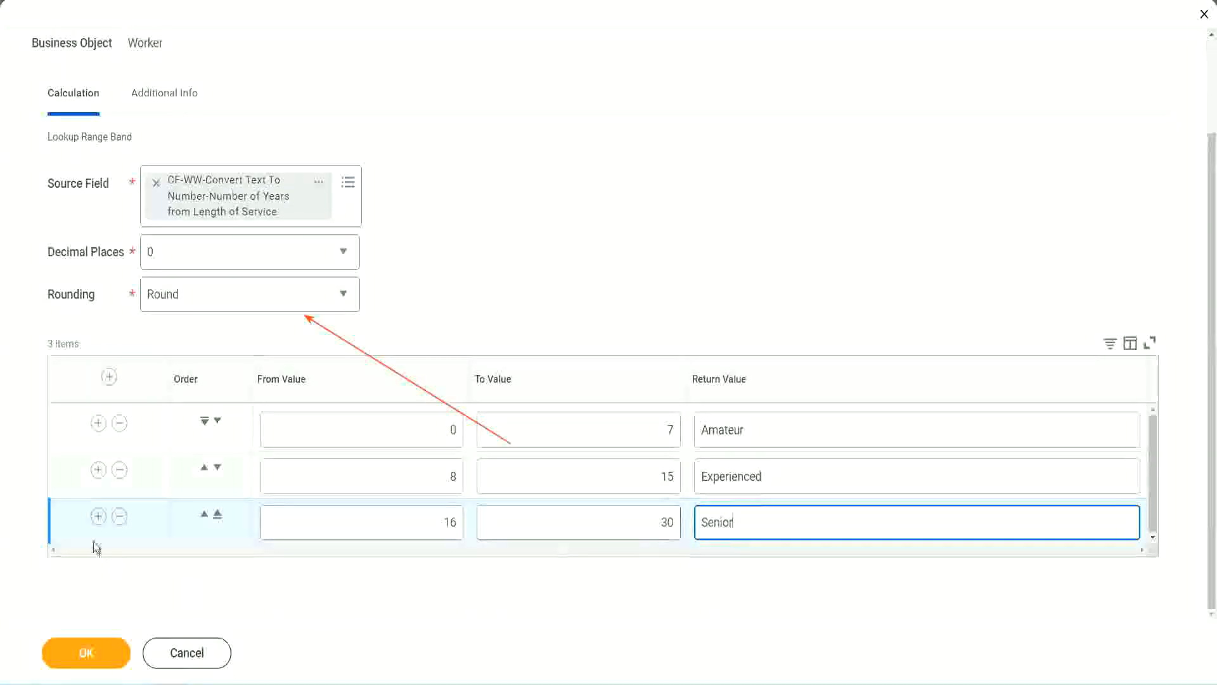
Add a fourth range band with From Value 31, To Value 1000 and Return Value "Legend".
{"action": "left_click", "coordinate": [98, 516]}
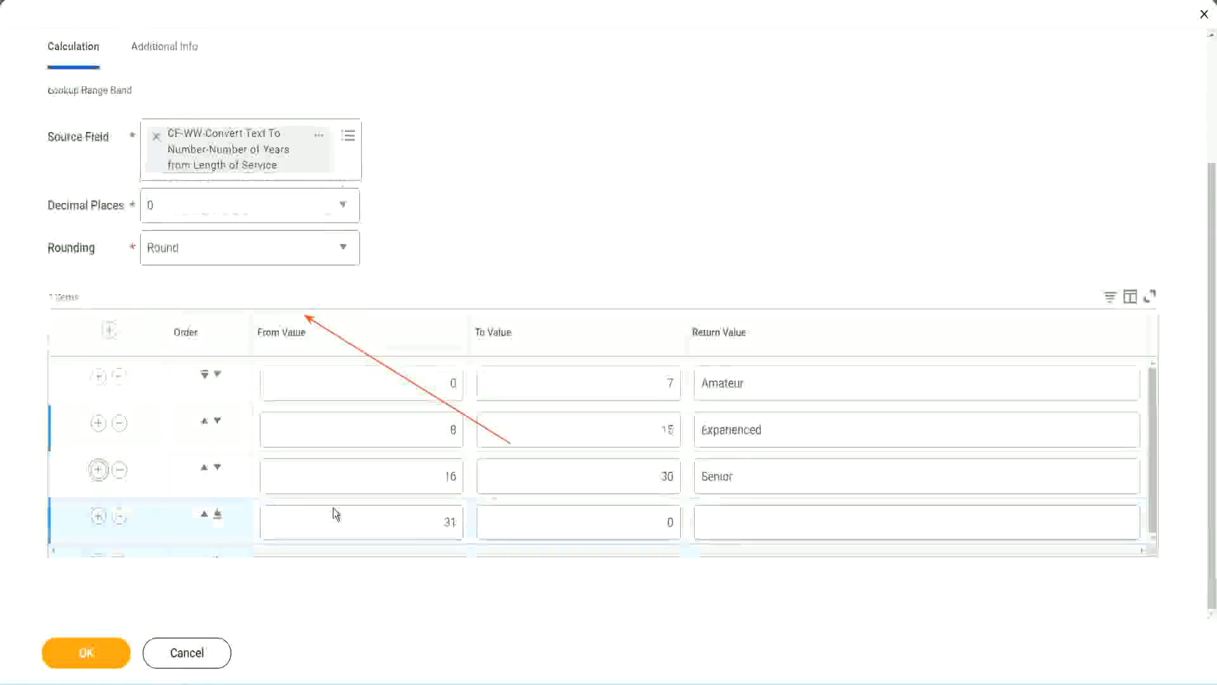
{"action": "left_click", "coordinate": [400, 515]}
{"action": "left_click_drag", "start_coordinate": [401, 515], "coordinate": [465, 517]}
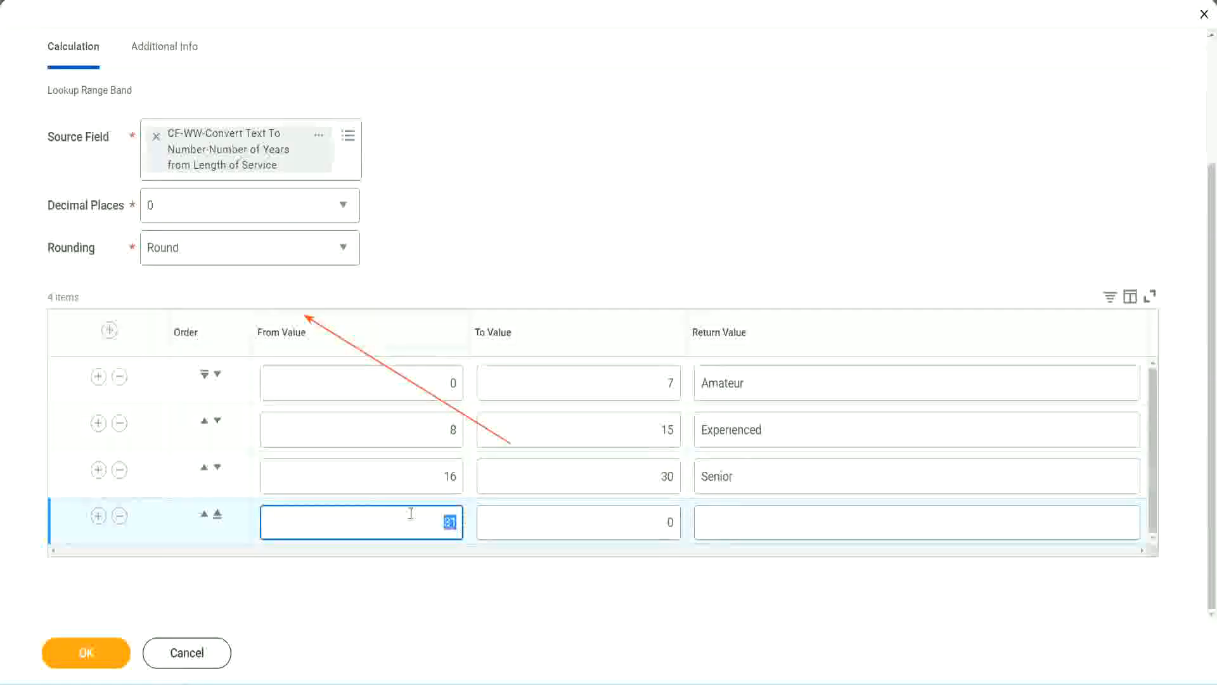
{"action": "left_click", "coordinate": [655, 522]}
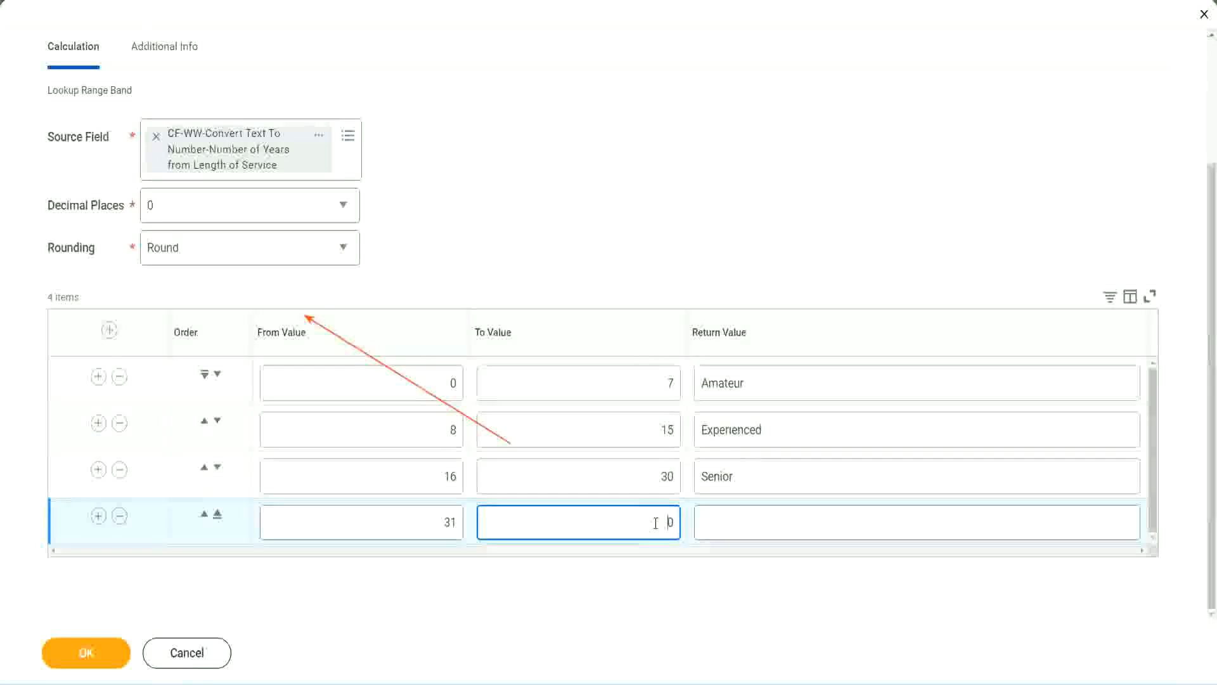
{"action": "type", "text": "1000"}
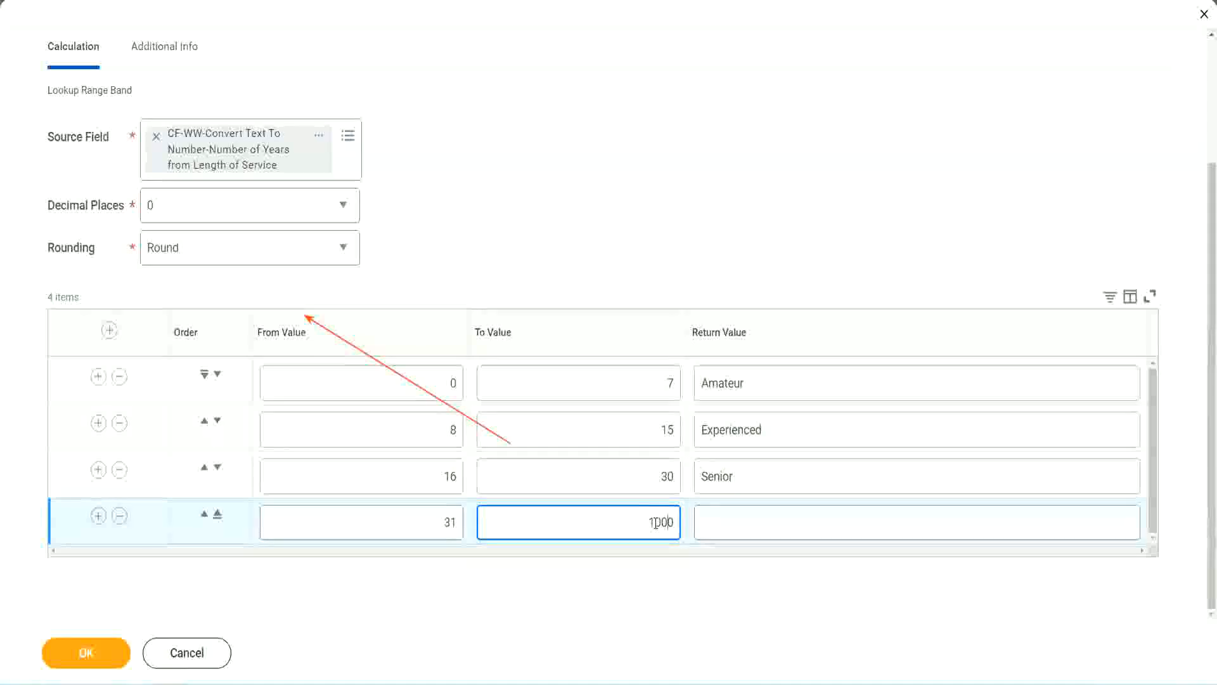
{"action": "left_click_drag", "start_coordinate": [631, 517], "coordinate": [706, 516]}
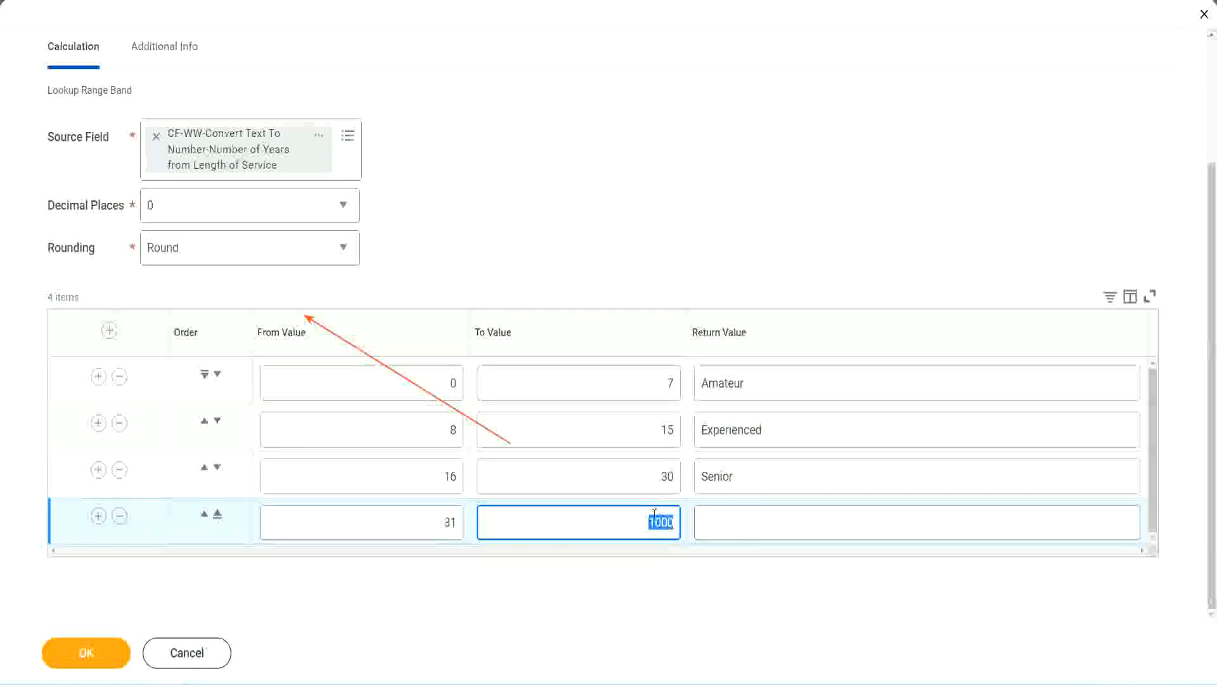
{"action": "left_click_drag", "start_coordinate": [638, 516], "coordinate": [682, 518]}
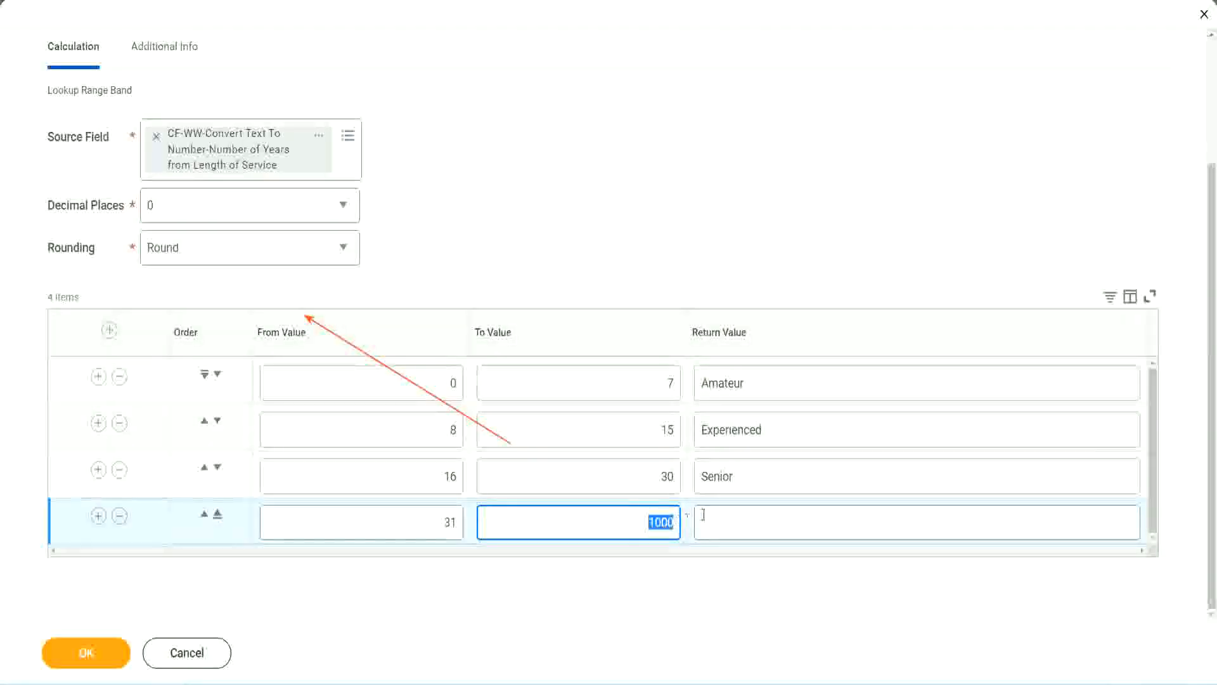
{"action": "left_click", "coordinate": [760, 522]}
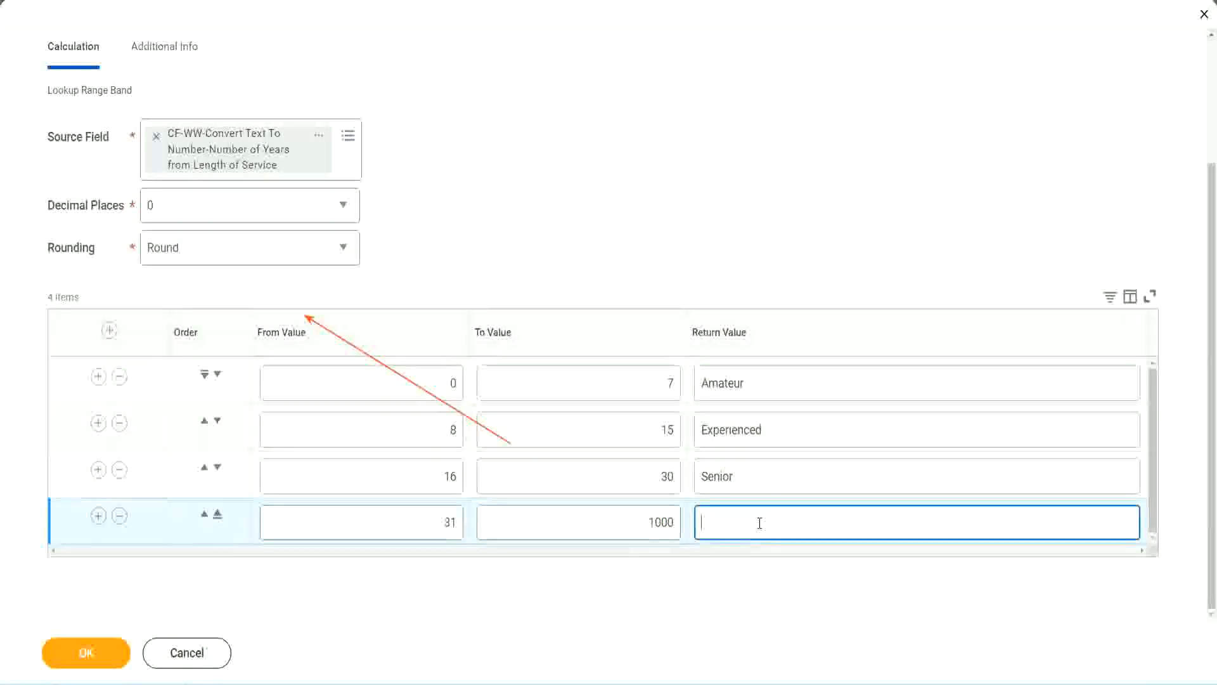
{"action": "type", "text": "Legend"}
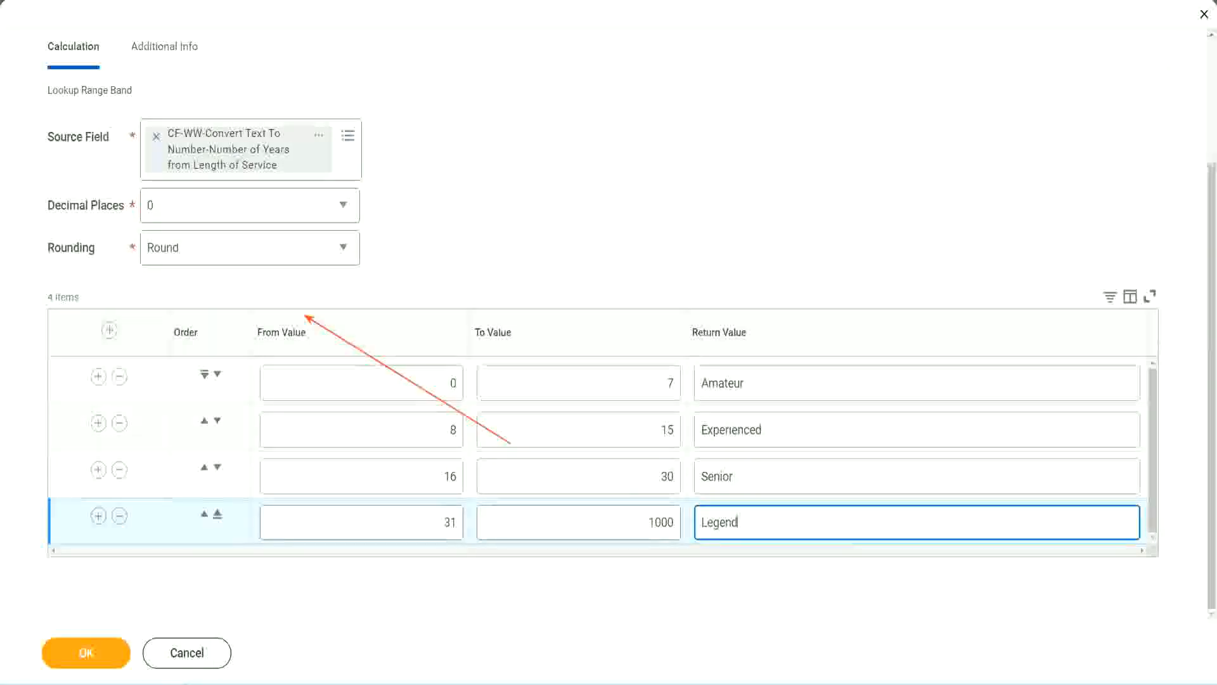
Review the From, To and Return Values of the range bands against one another.
{"action": "left_click", "coordinate": [567, 209]}
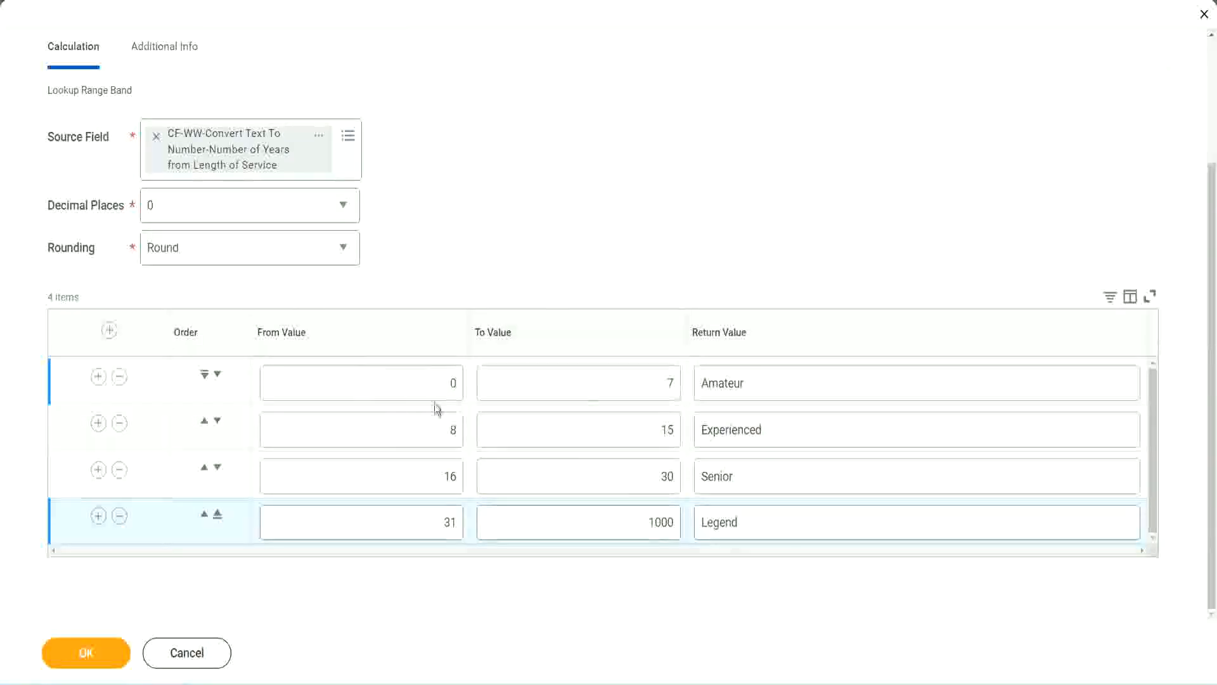
{"action": "double_click", "coordinate": [791, 379]}
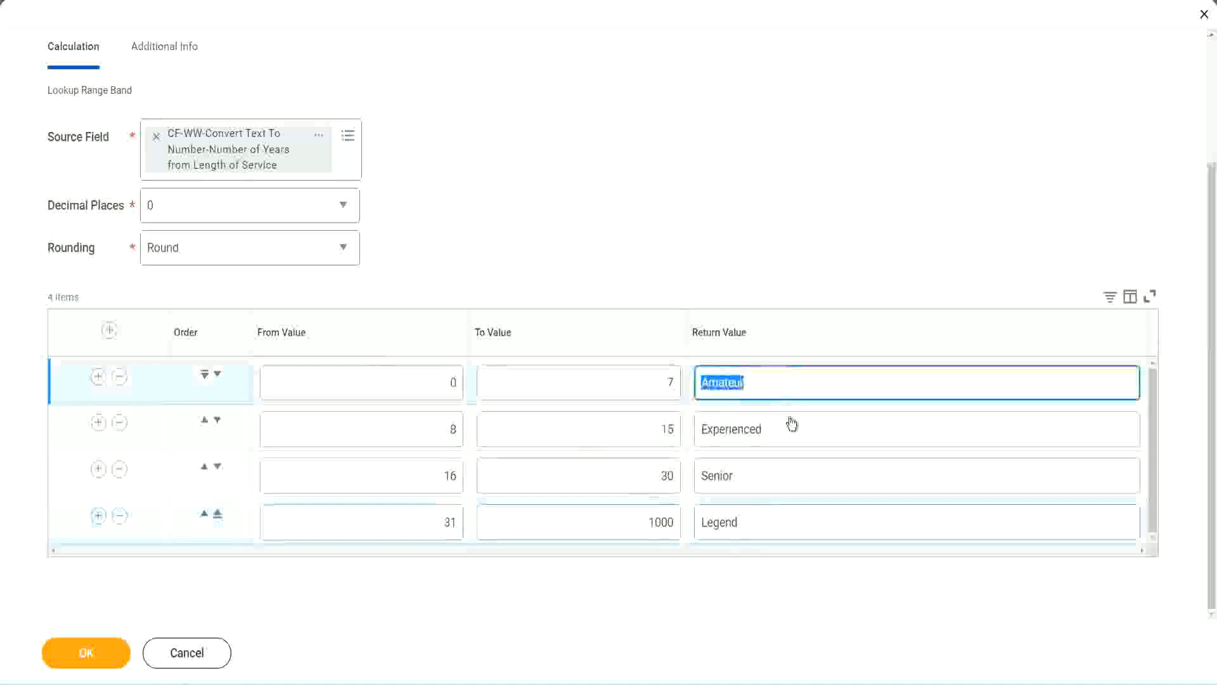
{"action": "double_click", "coordinate": [786, 434]}
{"action": "double_click", "coordinate": [768, 478]}
{"action": "double_click", "coordinate": [767, 523]}
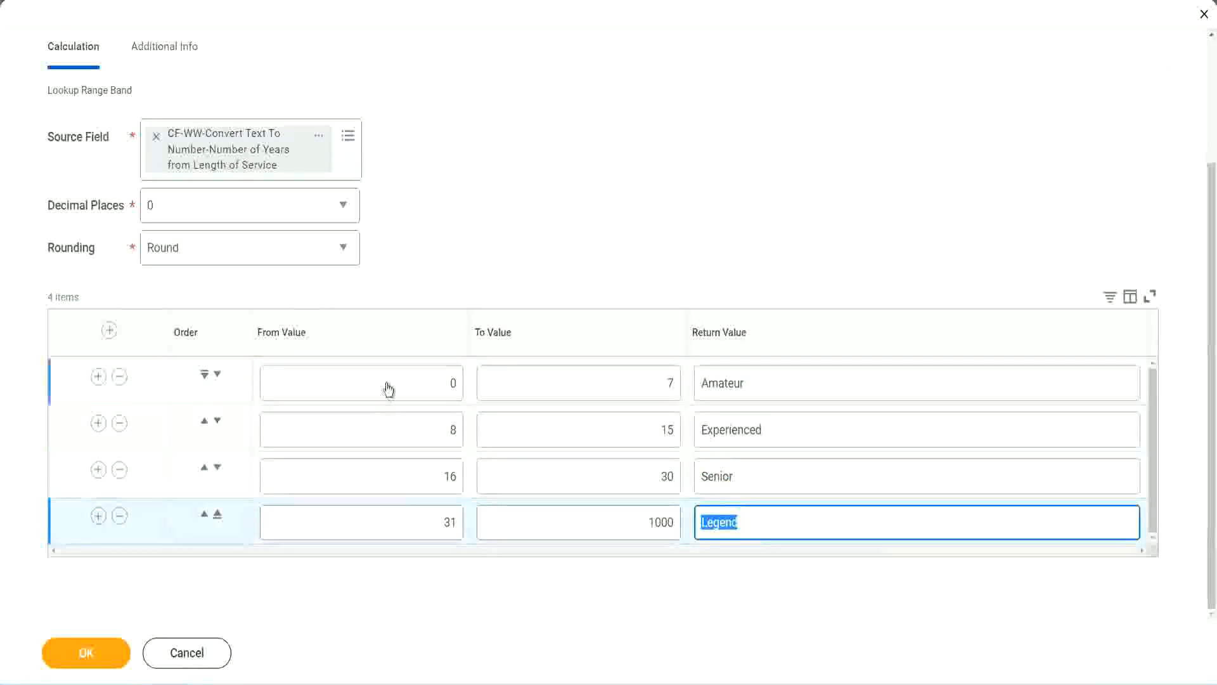
{"action": "double_click", "coordinate": [431, 383]}
{"action": "left_click", "coordinate": [624, 372]}
{"action": "left_click", "coordinate": [793, 386]}
{"action": "left_click", "coordinate": [788, 433]}
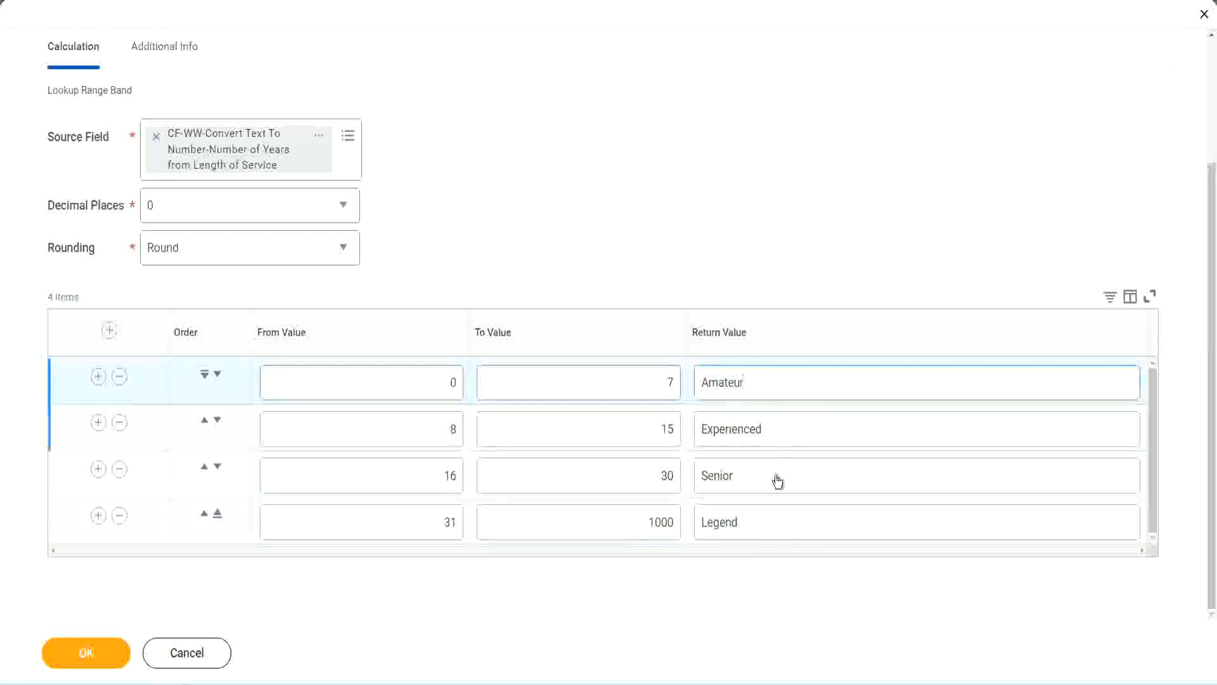
{"action": "left_click", "coordinate": [777, 481]}
{"action": "left_click", "coordinate": [765, 517]}
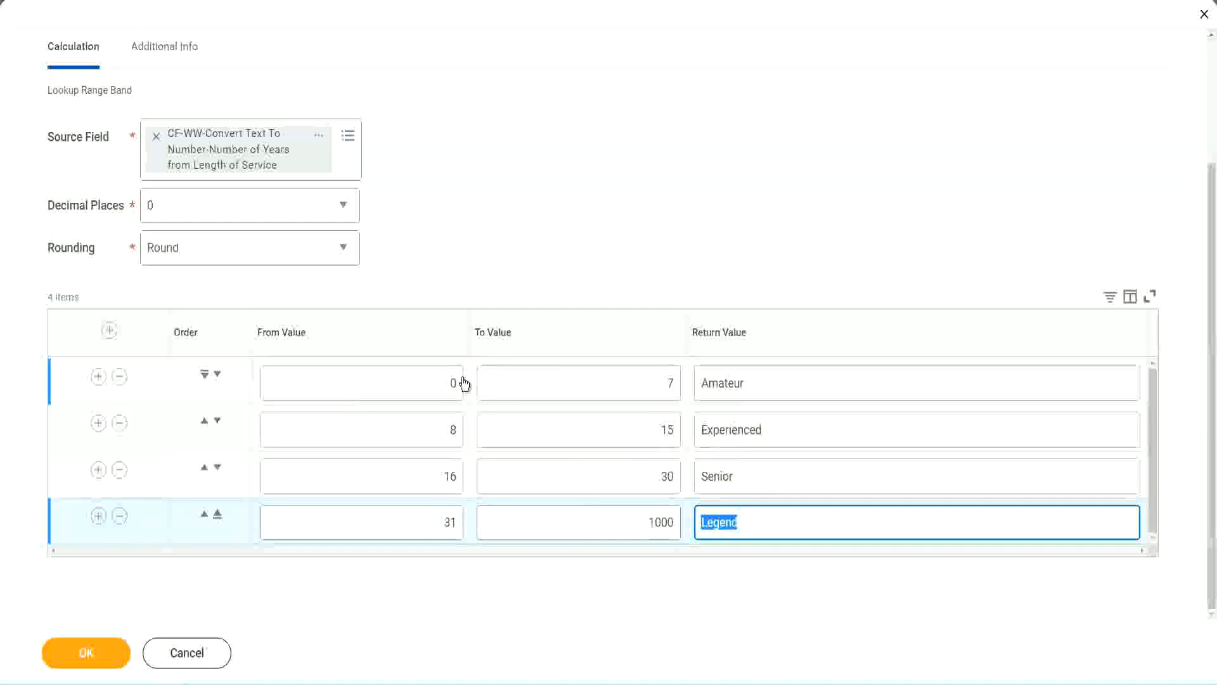
{"action": "left_click", "coordinate": [560, 279]}
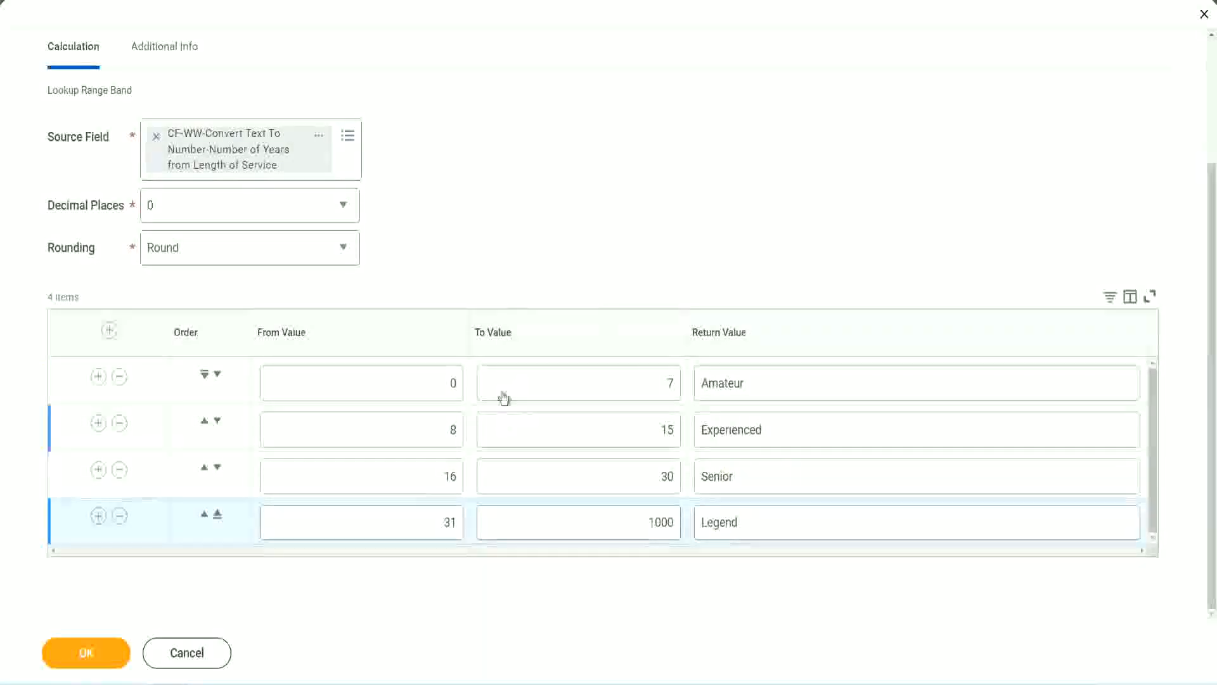
Save the Lookup Range Band calculated field and copy its name from the save confirmation.
{"action": "left_click", "coordinate": [85, 651]}
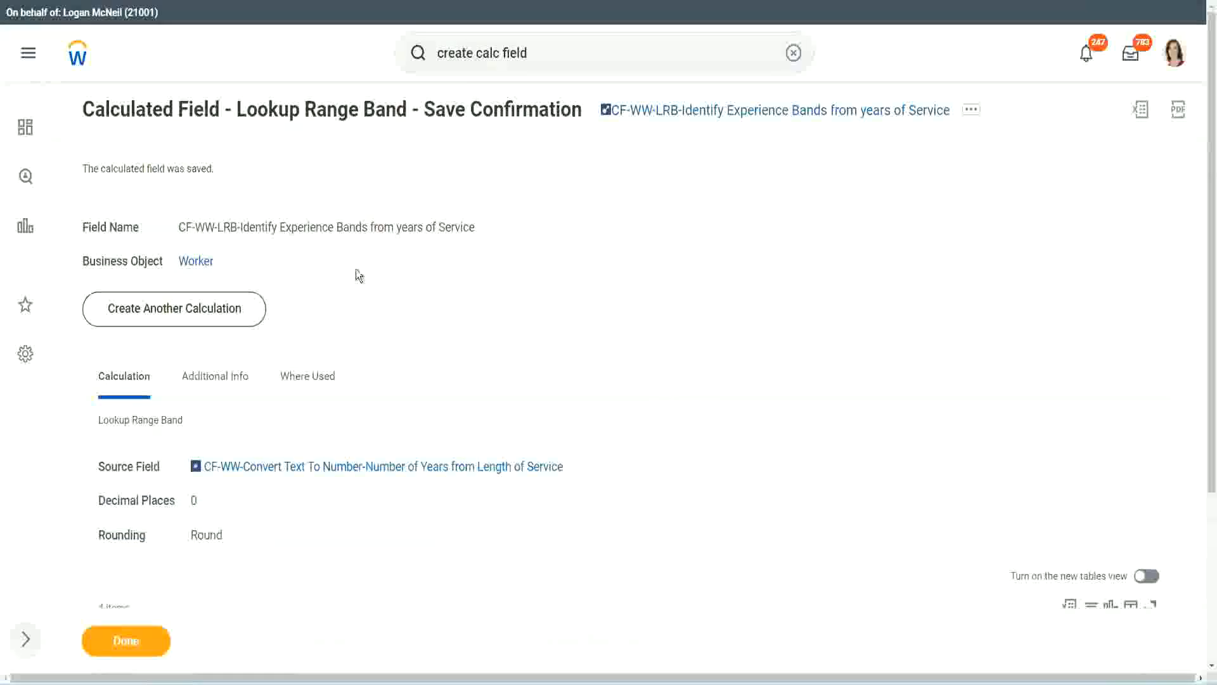
{"action": "right_click", "coordinate": [708, 114]}
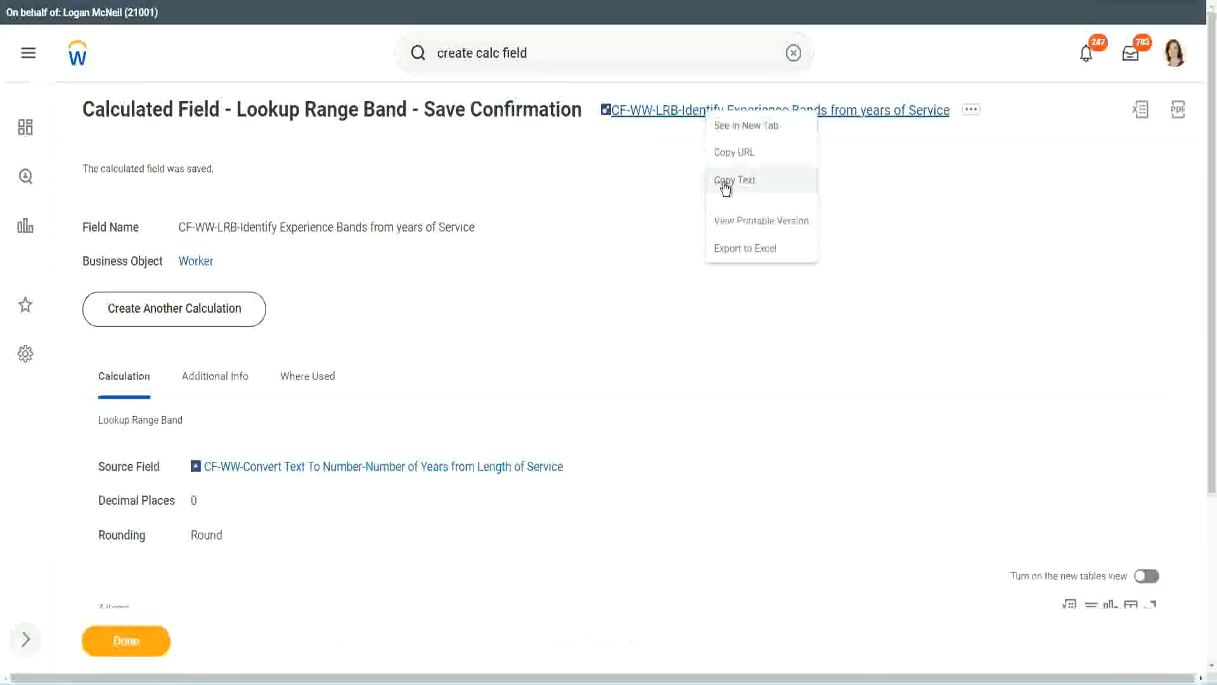
{"action": "left_click", "coordinate": [720, 189]}
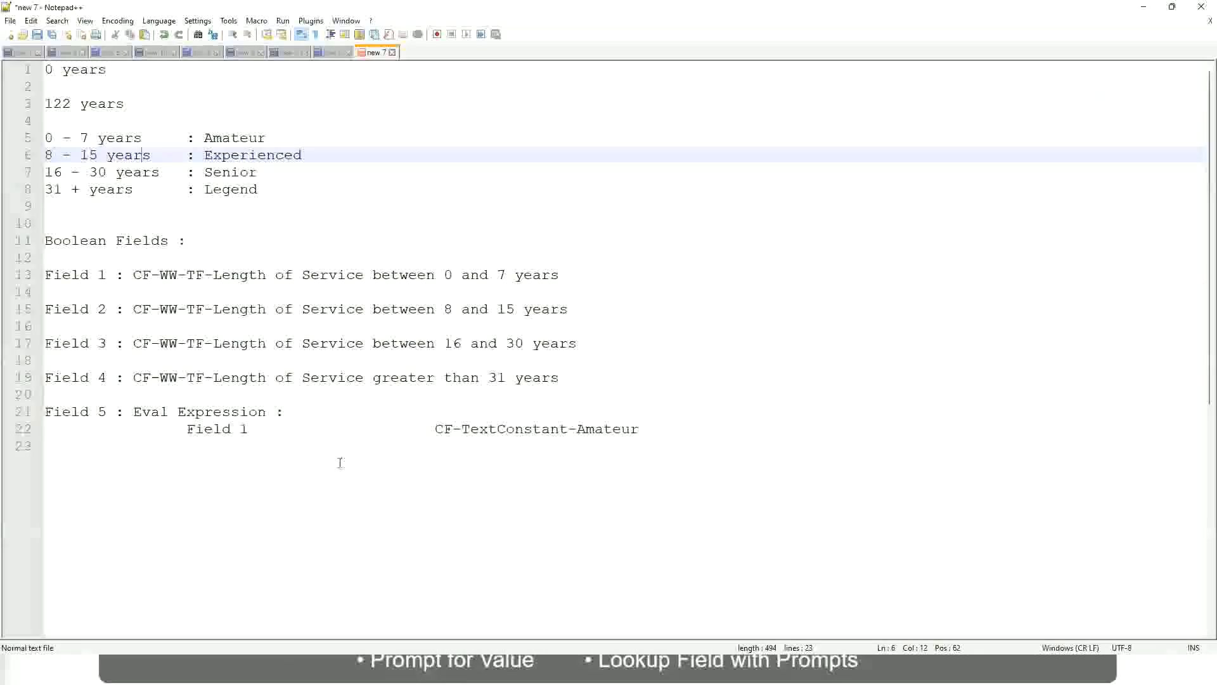
Leave a few blank lines below the Eval Expression notes and add the amount "10,000 USD".
{"action": "left_click", "coordinate": [340, 462]}
{"action": "key", "text": "Return"}
{"action": "key", "text": "Return"}
{"action": "key", "text": "Return"}
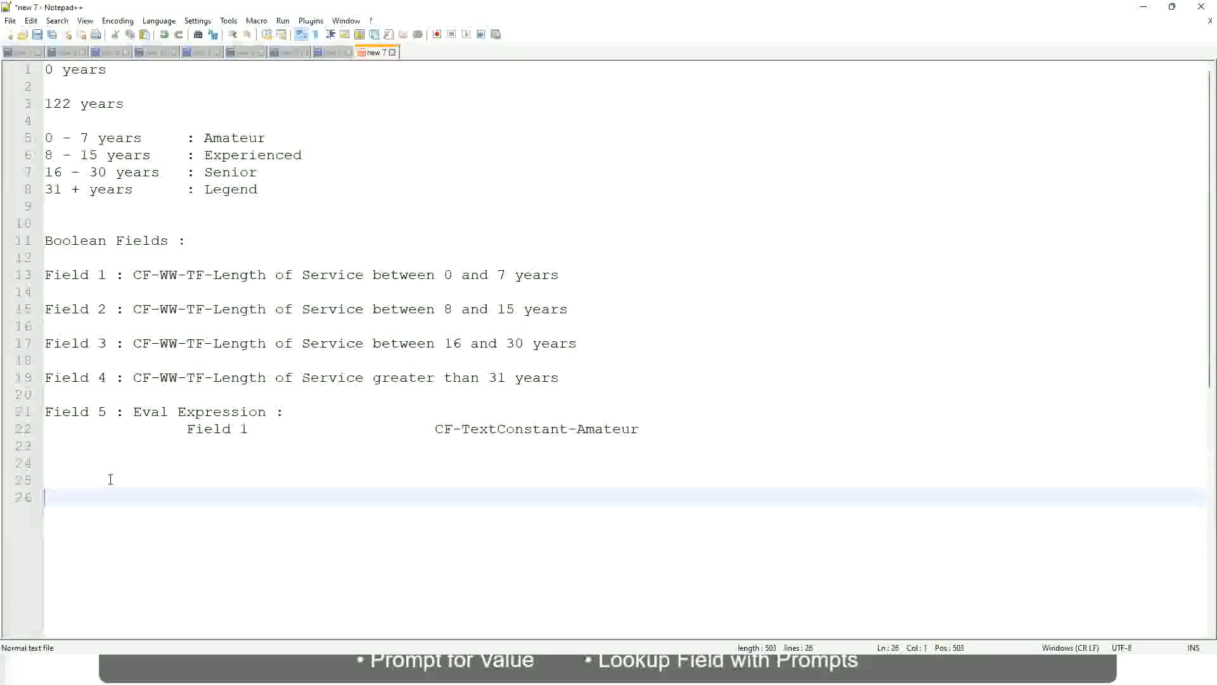
{"action": "type", "text": "10,000 USD"}
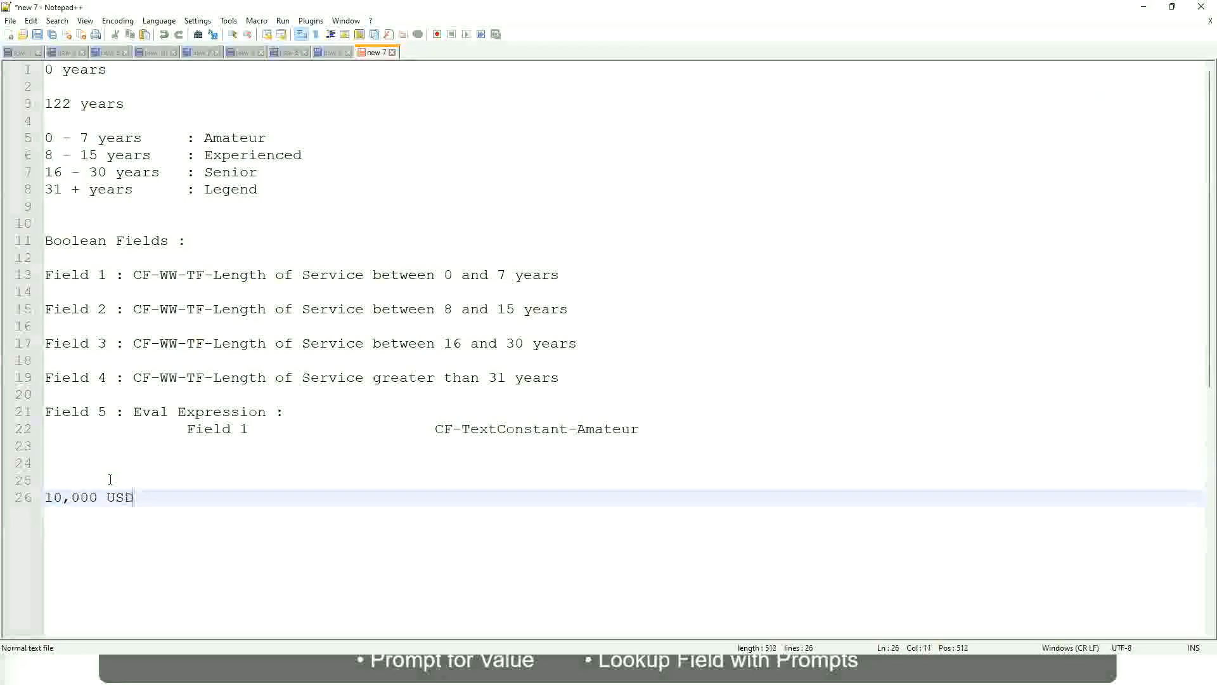
Add the upper amount "1,000,000" on the same line, spaced well apart from "10,000 USD".
{"action": "key", "text": "Tab"}
{"action": "key", "text": "Tab"}
{"action": "key", "text": "Tab"}
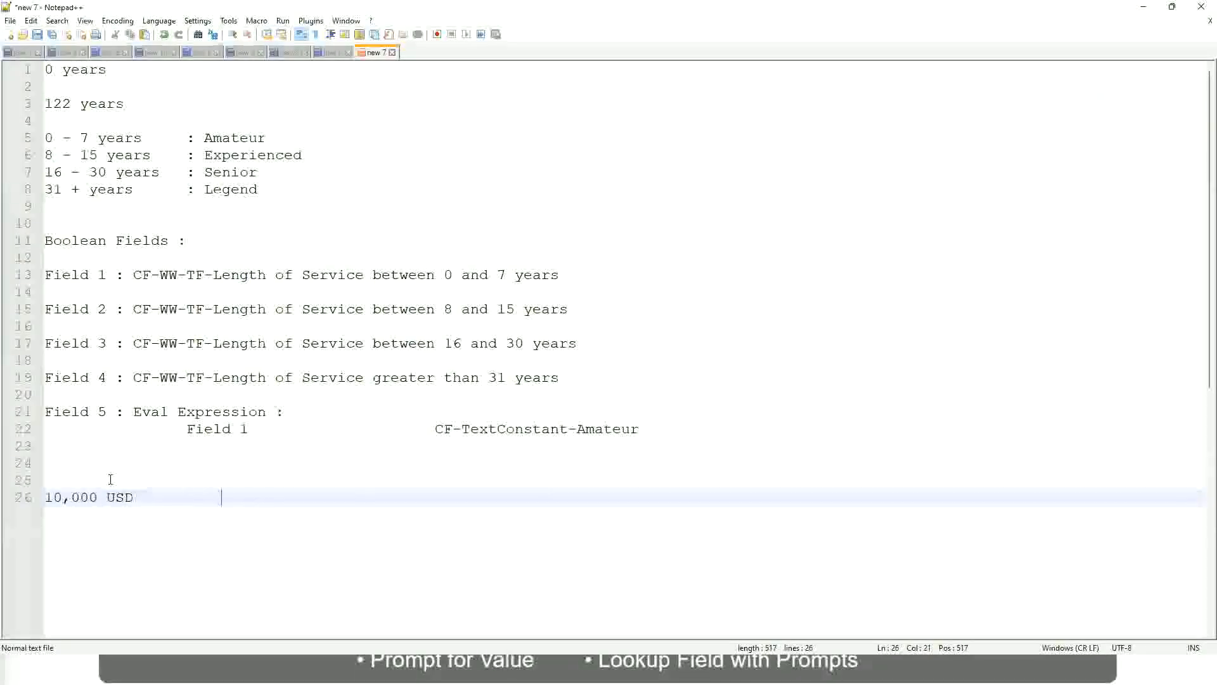
{"action": "key", "text": "Tab"}
{"action": "key", "text": "Tab"}
{"action": "type", "text": "1,000,000"}
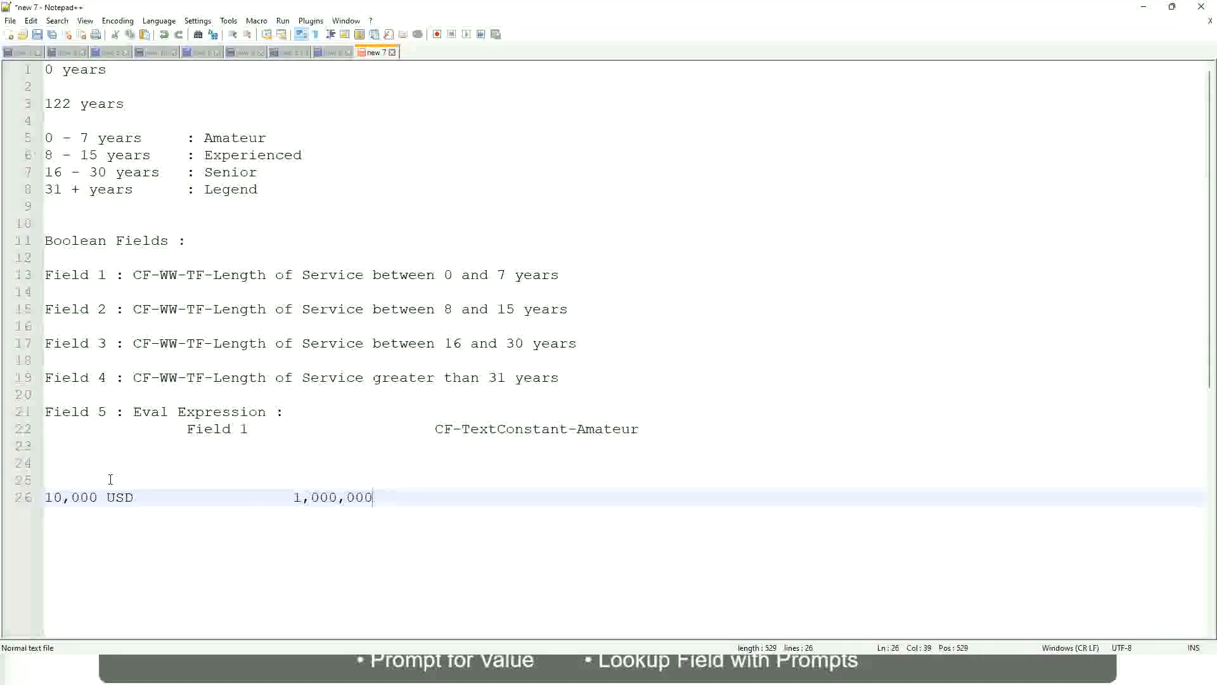
Append the currency "USD" after the 1,000,000 amount.
{"action": "key", "text": "Left"}
{"action": "key", "text": "Left"}
{"action": "key", "text": "Left"}
{"action": "key", "text": "Left"}
{"action": "key", "text": "Left"}
{"action": "key", "text": "Left"}
{"action": "key", "text": "Left"}
{"action": "key", "text": "Left"}
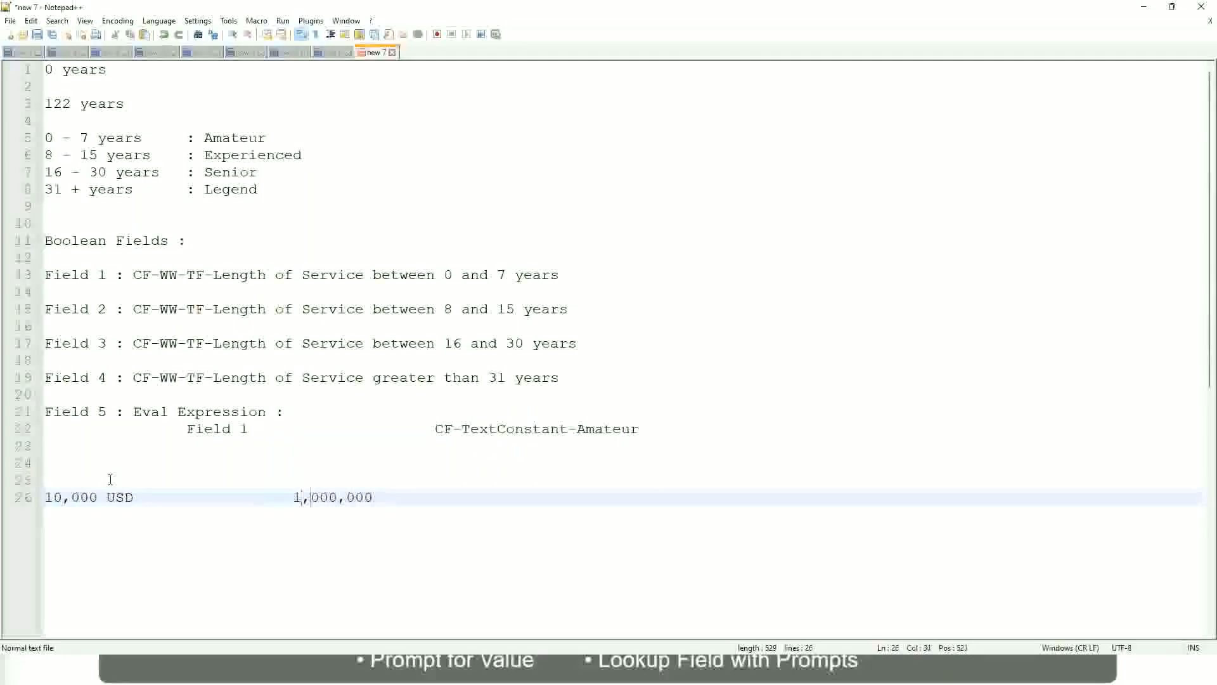
{"action": "key", "text": "Right"}
{"action": "key", "text": "Right"}
{"action": "key", "text": "Right"}
{"action": "key", "text": "Right"}
{"action": "key", "text": "Right"}
{"action": "key", "text": "Right"}
{"action": "key", "text": "Right"}
{"action": "key", "text": "Right"}
{"action": "key", "text": "Right"}
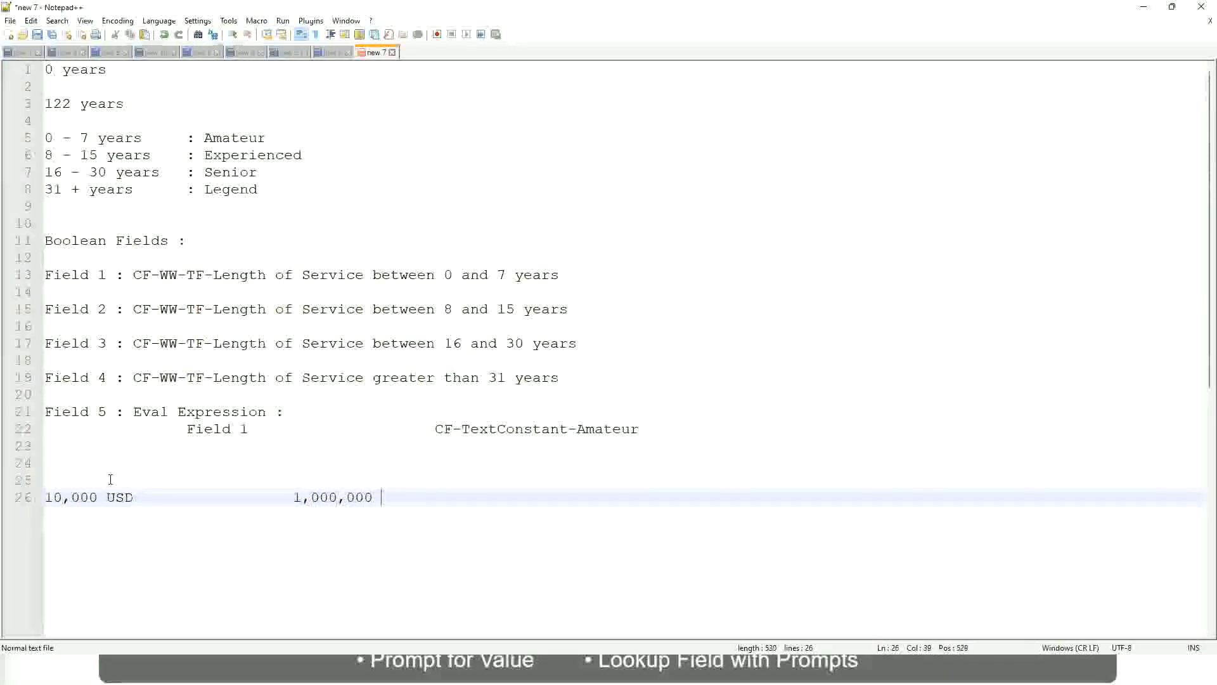
{"action": "type", "text": "usd"}
Leave a blank line below the amounts and add the band "10 - 50,000" labelled ": Low".
{"action": "key", "text": "Return"}
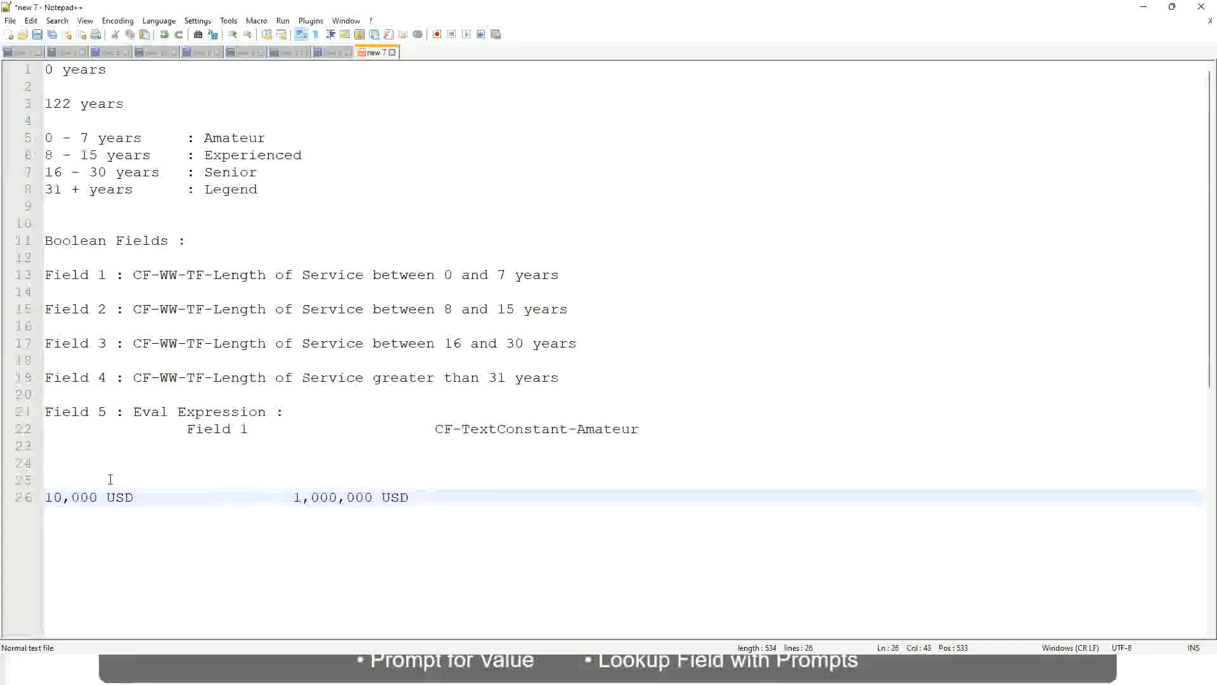
{"action": "key", "text": "Return"}
{"action": "key", "text": "Return"}
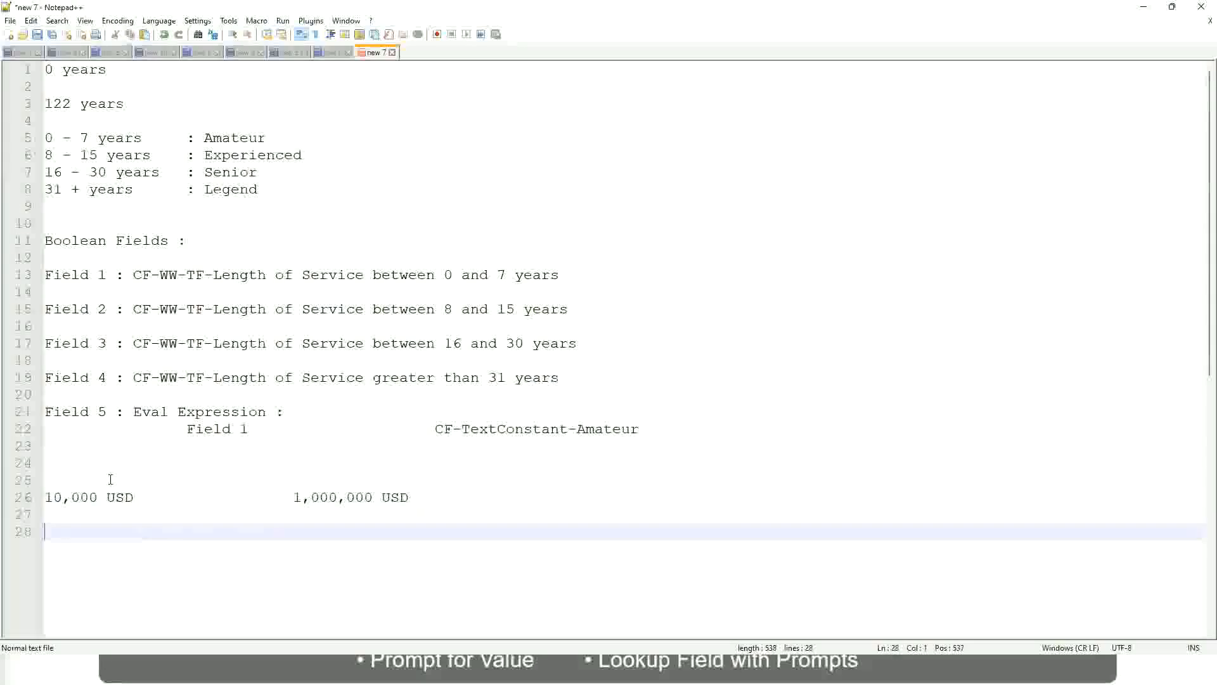
{"action": "type", "text": "10 - 50,000"}
{"action": "key", "text": "Tab"}
{"action": "key", "text": "Tab"}
{"action": "key", "text": "Tab"}
{"action": "key", "text": "Tab"}
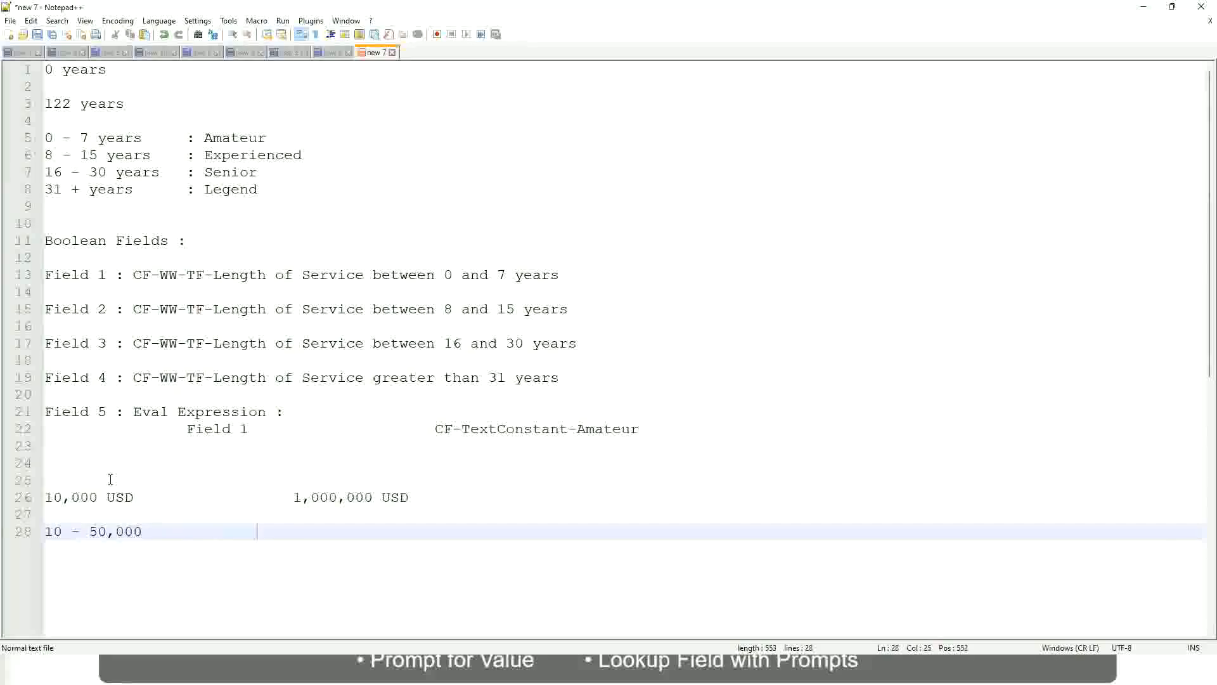
{"action": "type", "text": ": Low"}
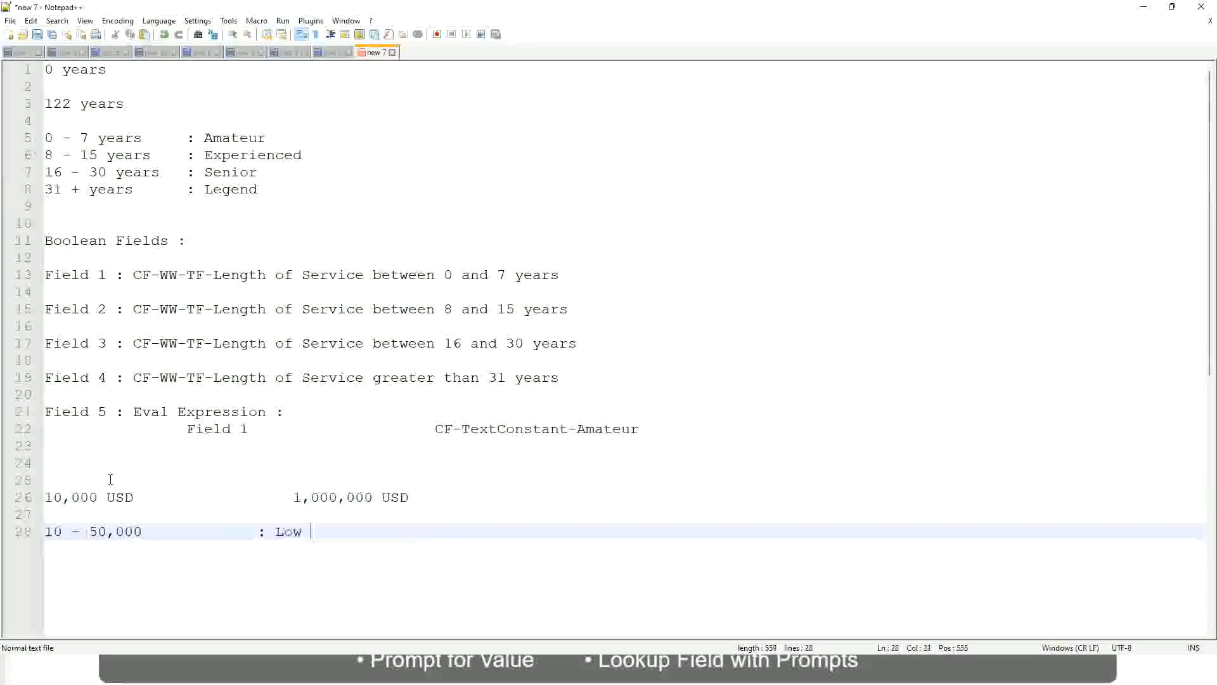
Add the band "50,001 - 150,000" labelled ": Medium" directly under the Low band.
{"action": "key", "text": "Return"}
{"action": "key", "text": "Return"}
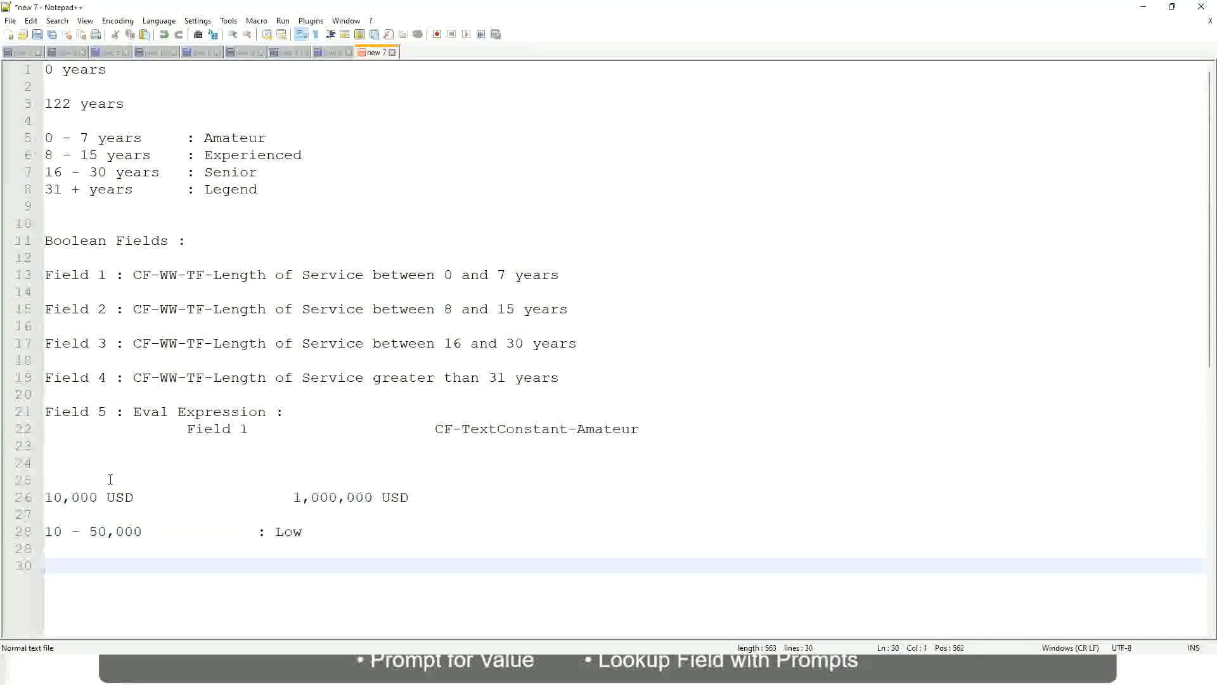
{"action": "key", "text": "Up"}
{"action": "type", "text": "5"}
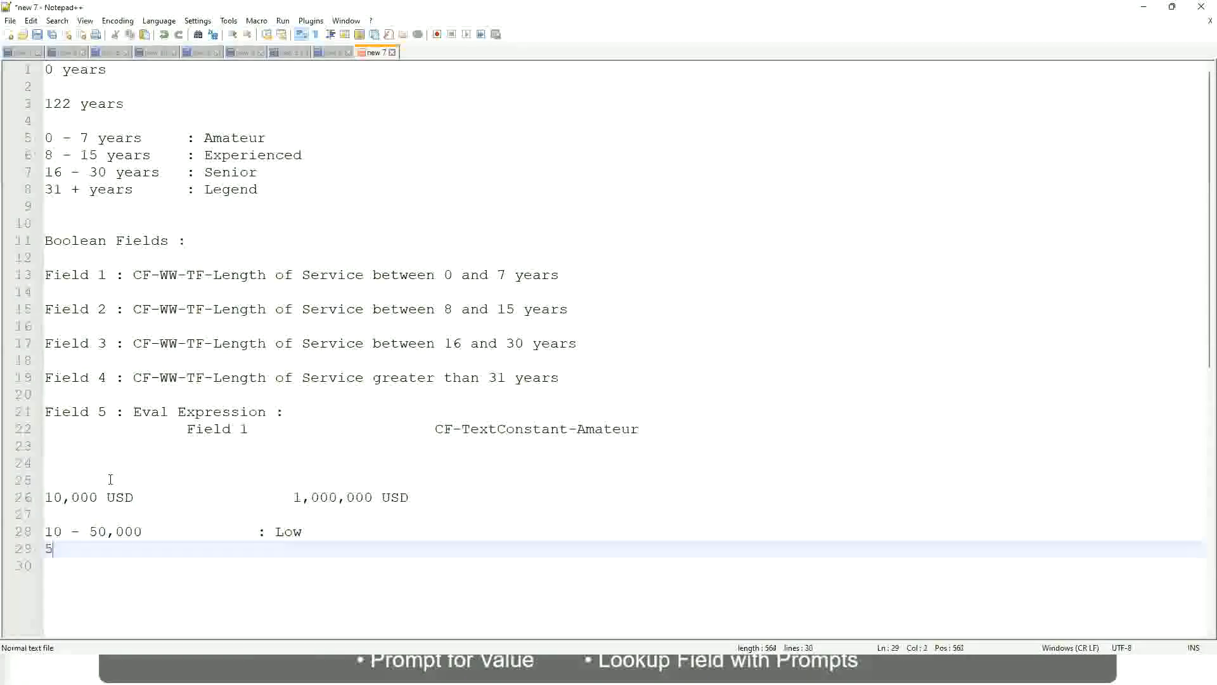
{"action": "type", "text": "0,001 - 150"}
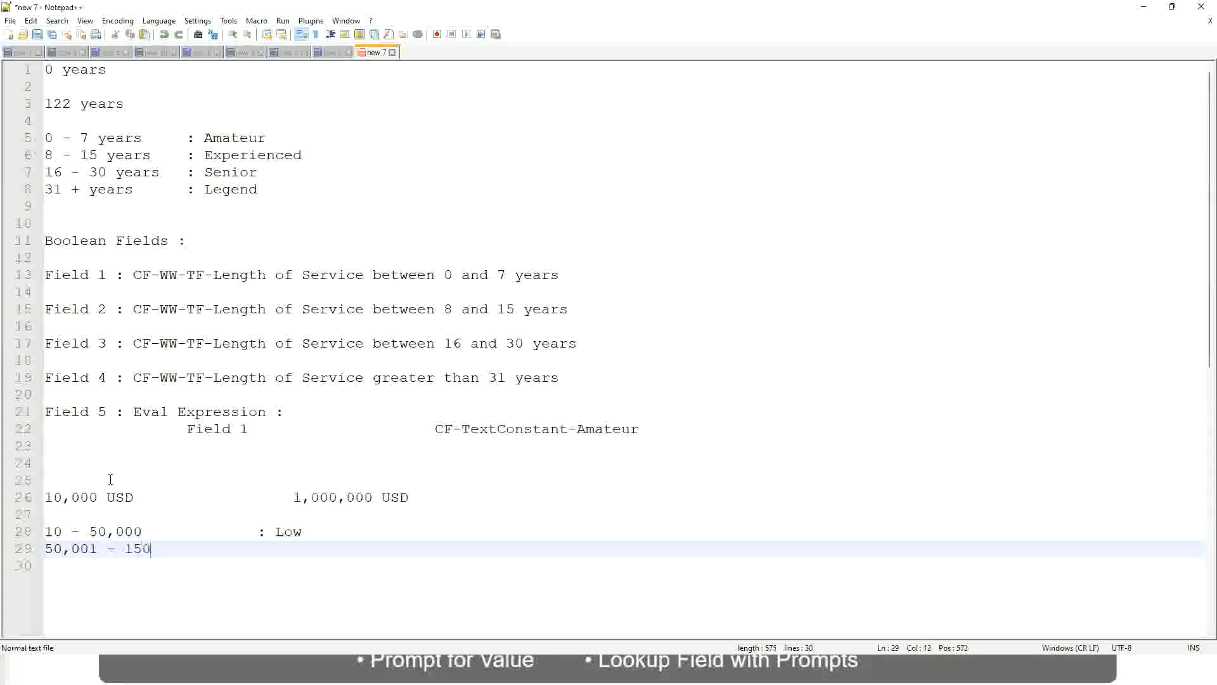
{"action": "type", "text": ",000"}
{"action": "key", "text": "Tab"}
{"action": "key", "text": "Tab"}
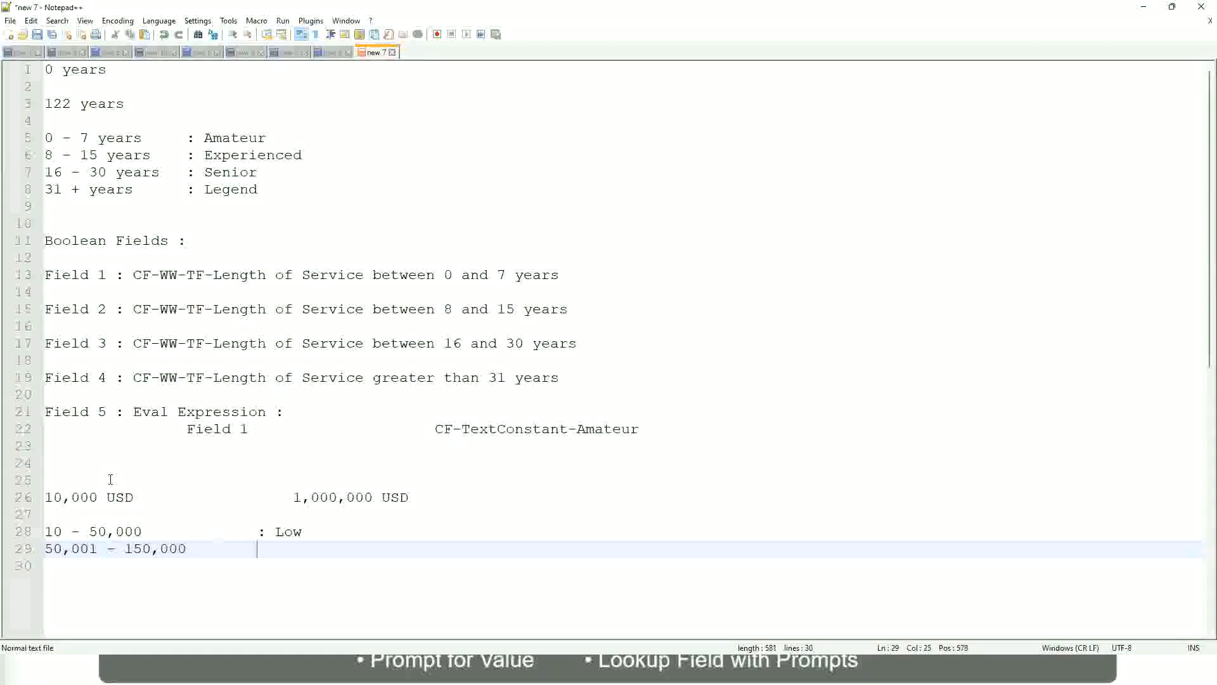
{"action": "type", "text": ": Medium"}
Add the band "> 150,000" labelled ": High" under the Medium band, aligned with the other labels.
{"action": "key", "text": "Return"}
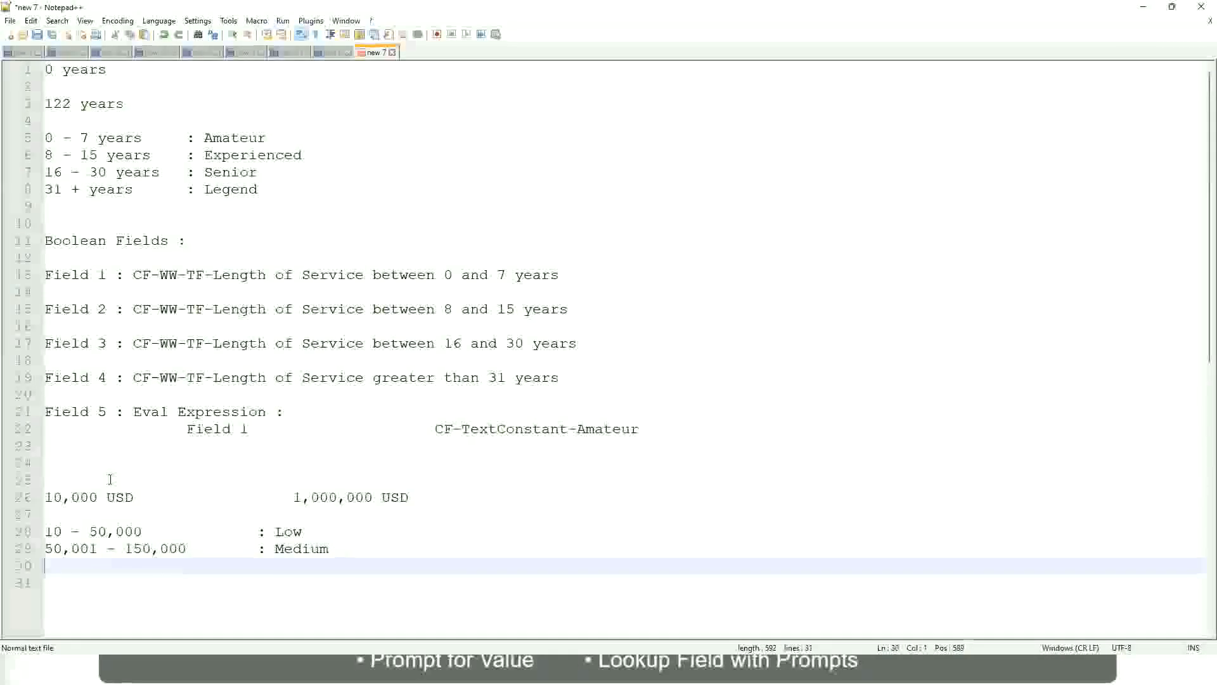
{"action": "type", "text": "> 1"}
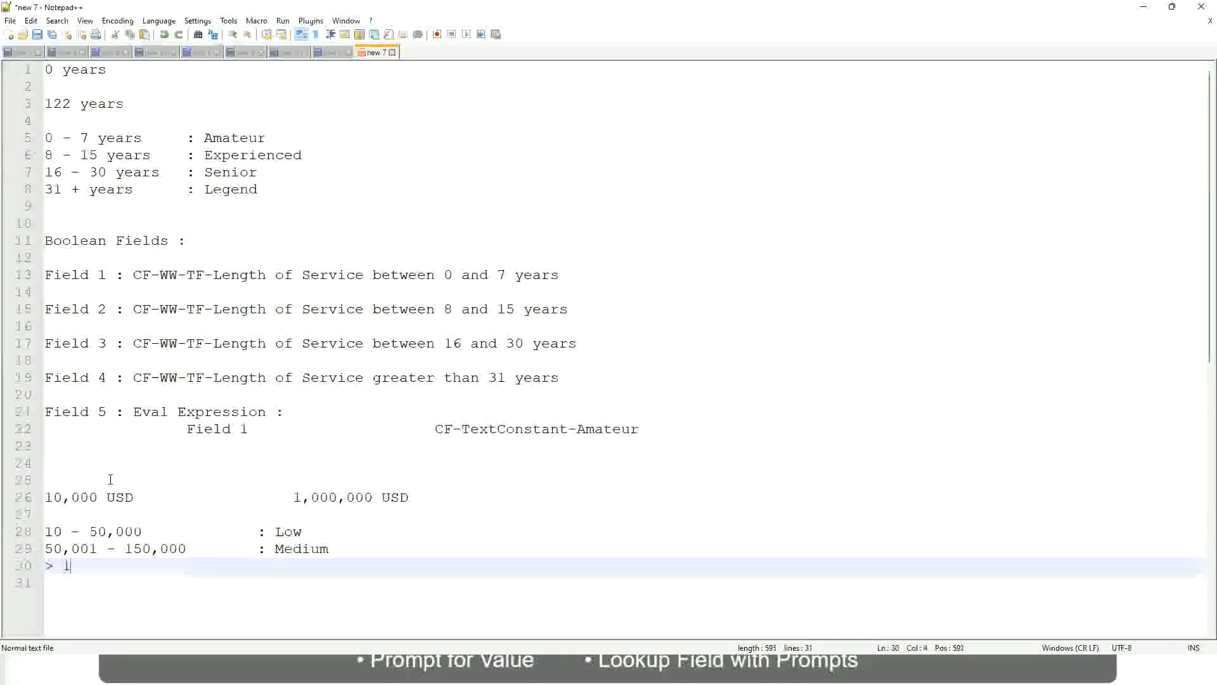
{"action": "type", "text": "50,000"}
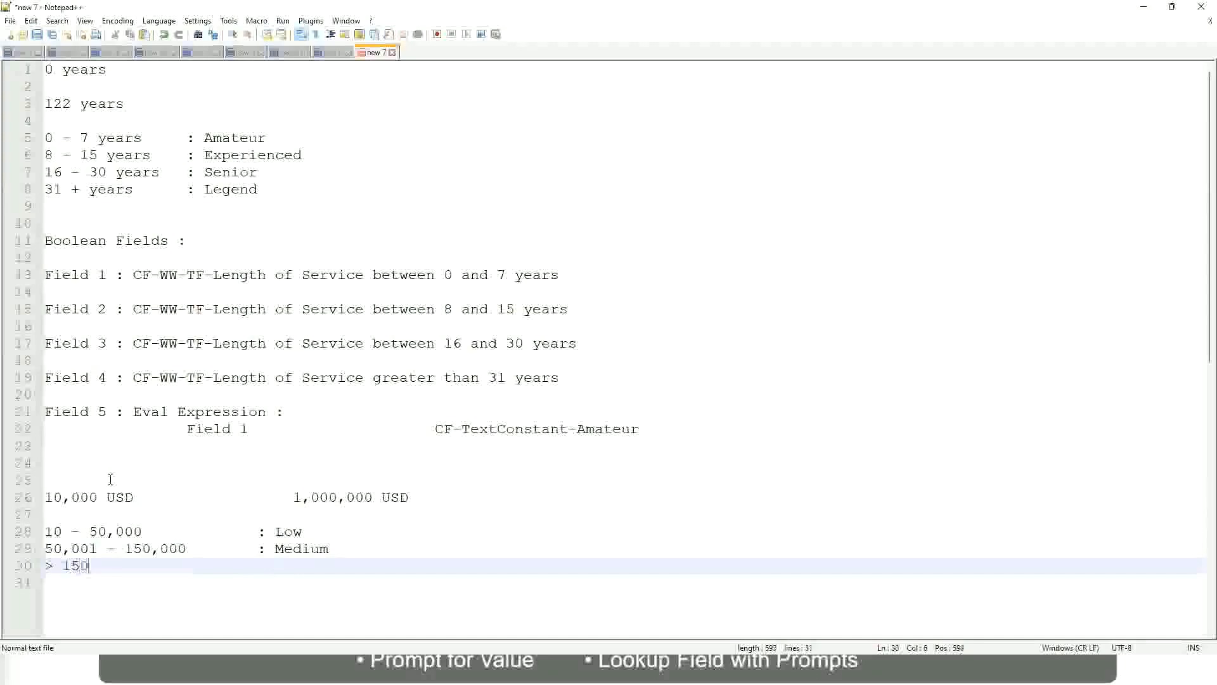
{"action": "key", "text": "Tab"}
{"action": "key", "text": "Tab"}
{"action": "key", "text": "Tab"}
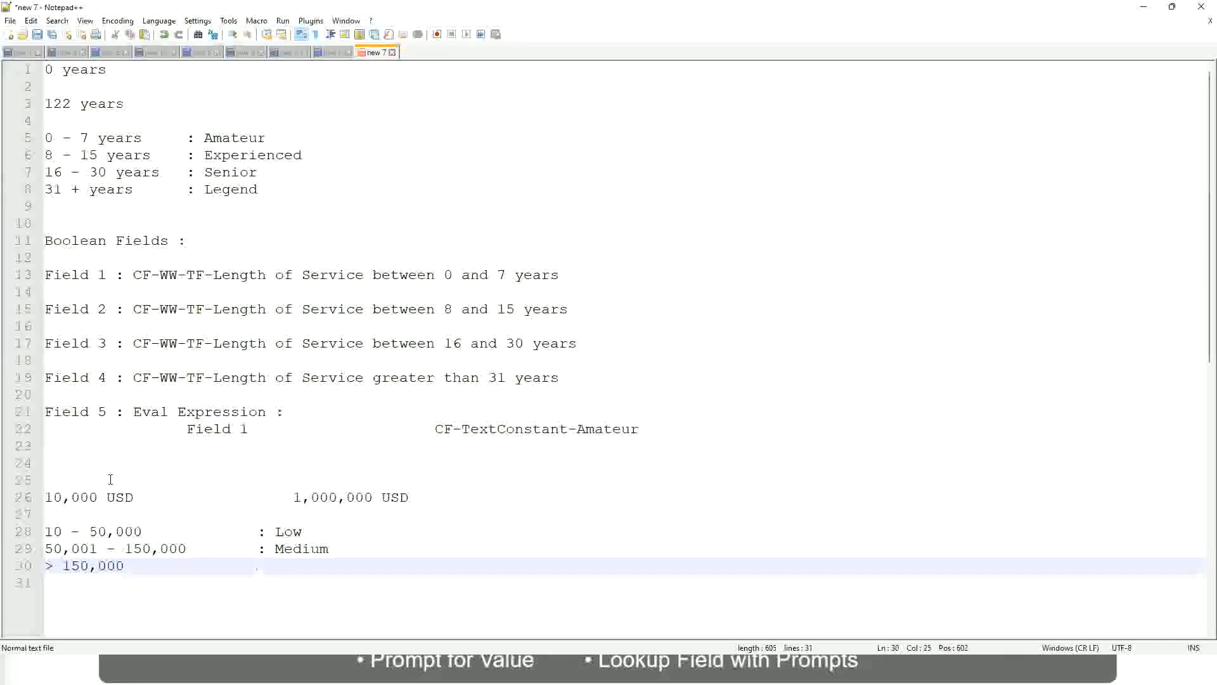
{"action": "type", "text": ": High"}
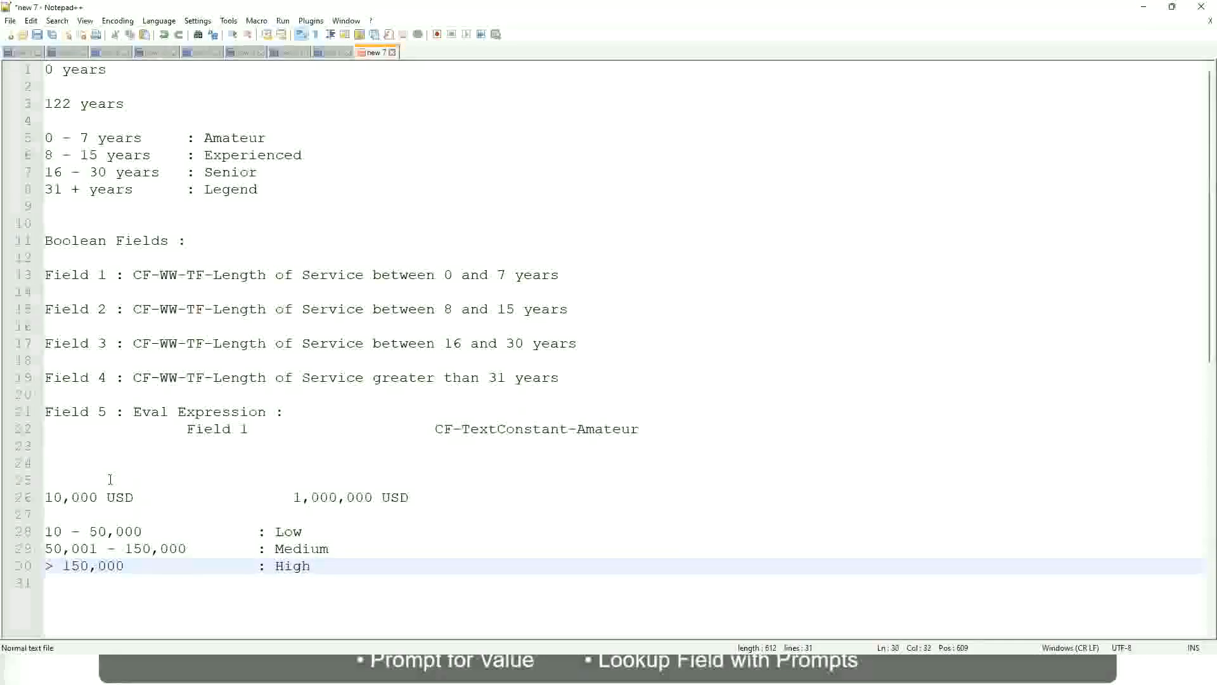
Review the lower and upper USD amounts against the Low, Medium and High bands.
{"action": "left_click", "coordinate": [40, 497]}
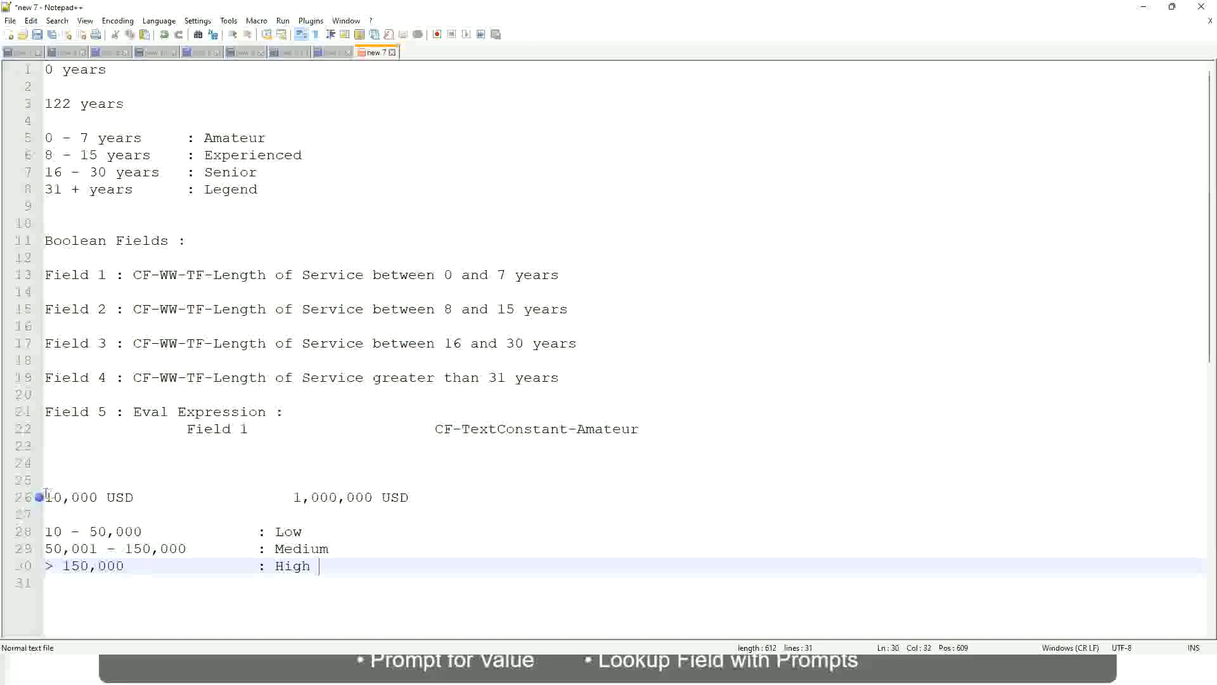
{"action": "left_click", "coordinate": [40, 496]}
{"action": "left_click", "coordinate": [53, 496]}
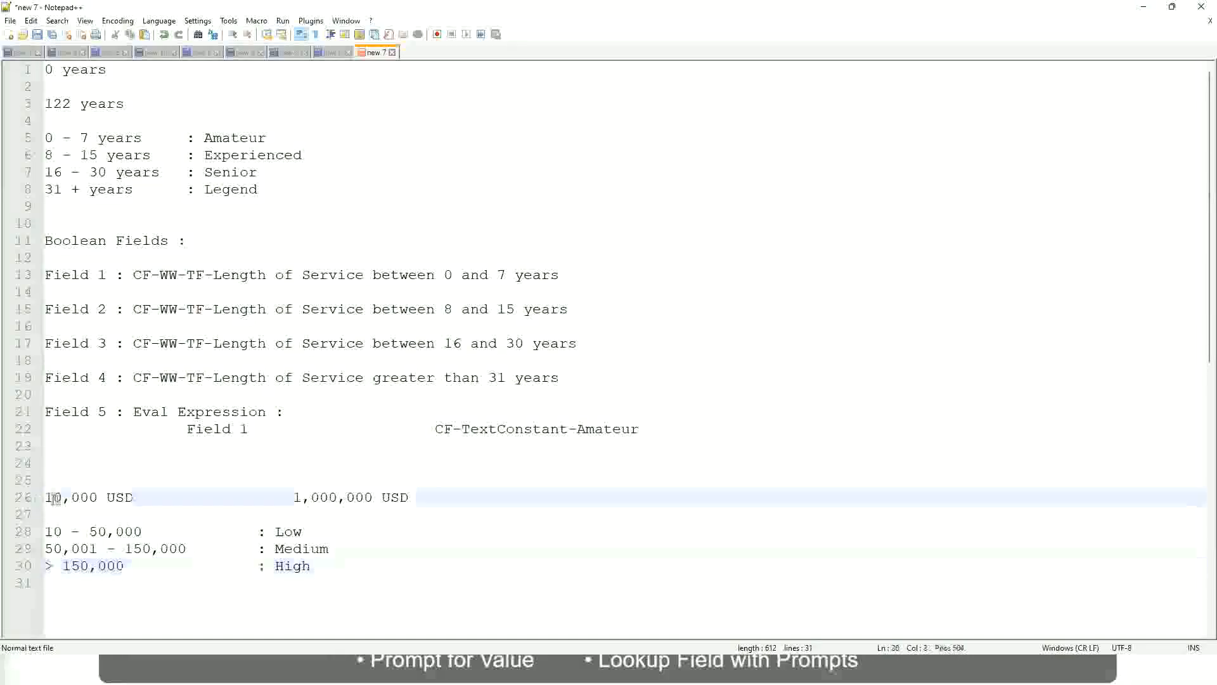
{"action": "double_click", "coordinate": [363, 497]}
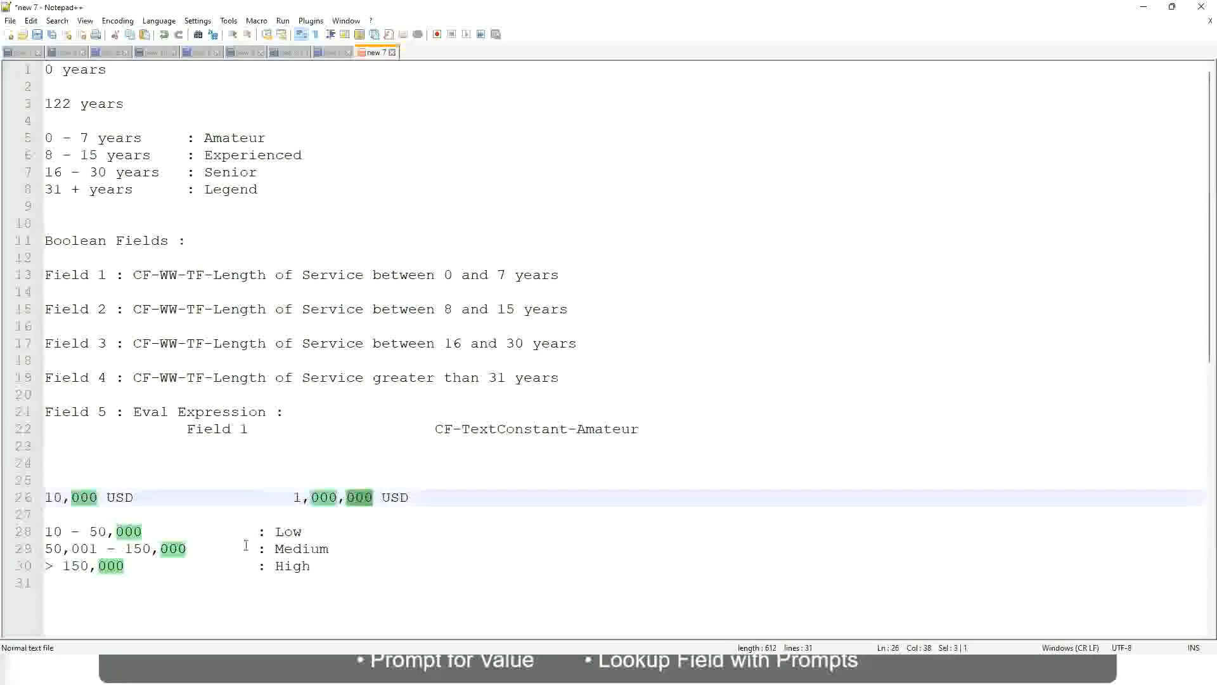
{"action": "left_click", "coordinate": [222, 548]}
{"action": "left_click", "coordinate": [38, 497]}
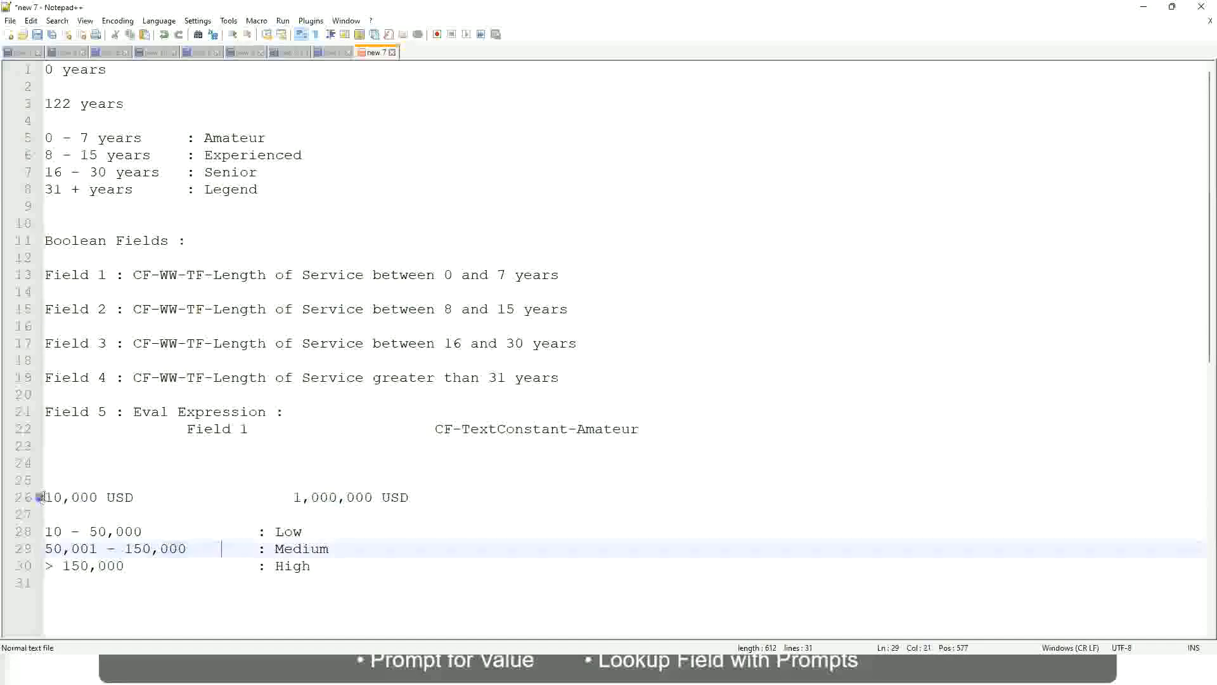
{"action": "left_click", "coordinate": [375, 498]}
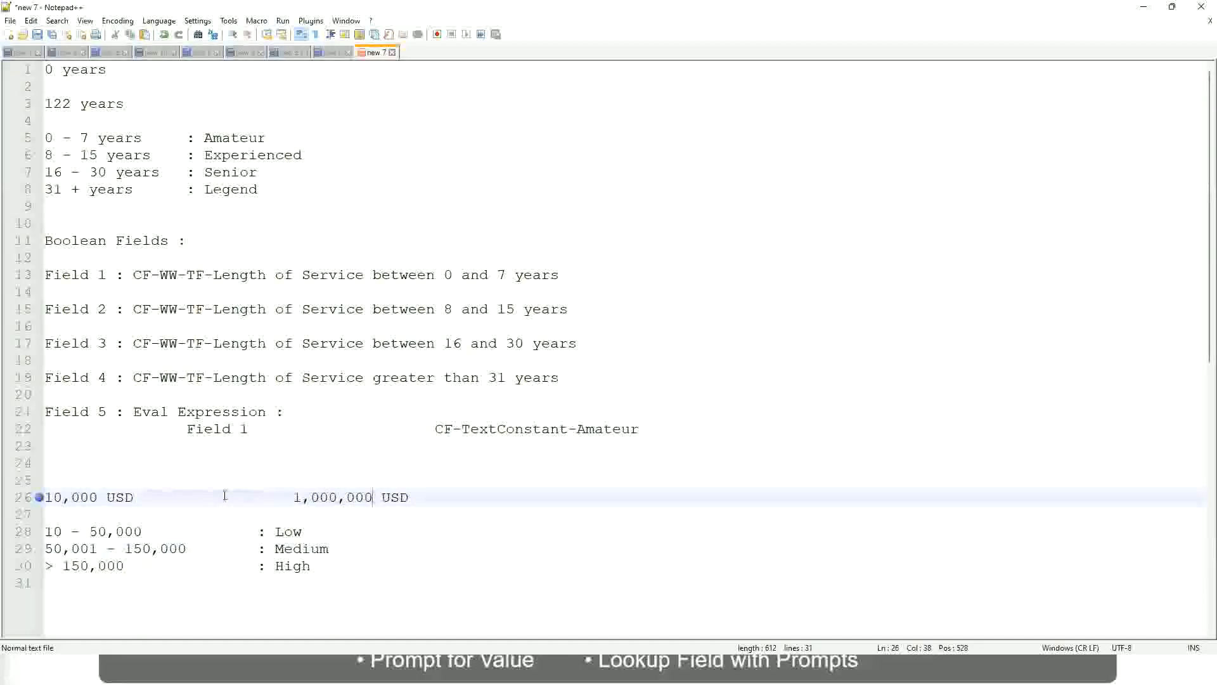
{"action": "left_click", "coordinate": [298, 532]}
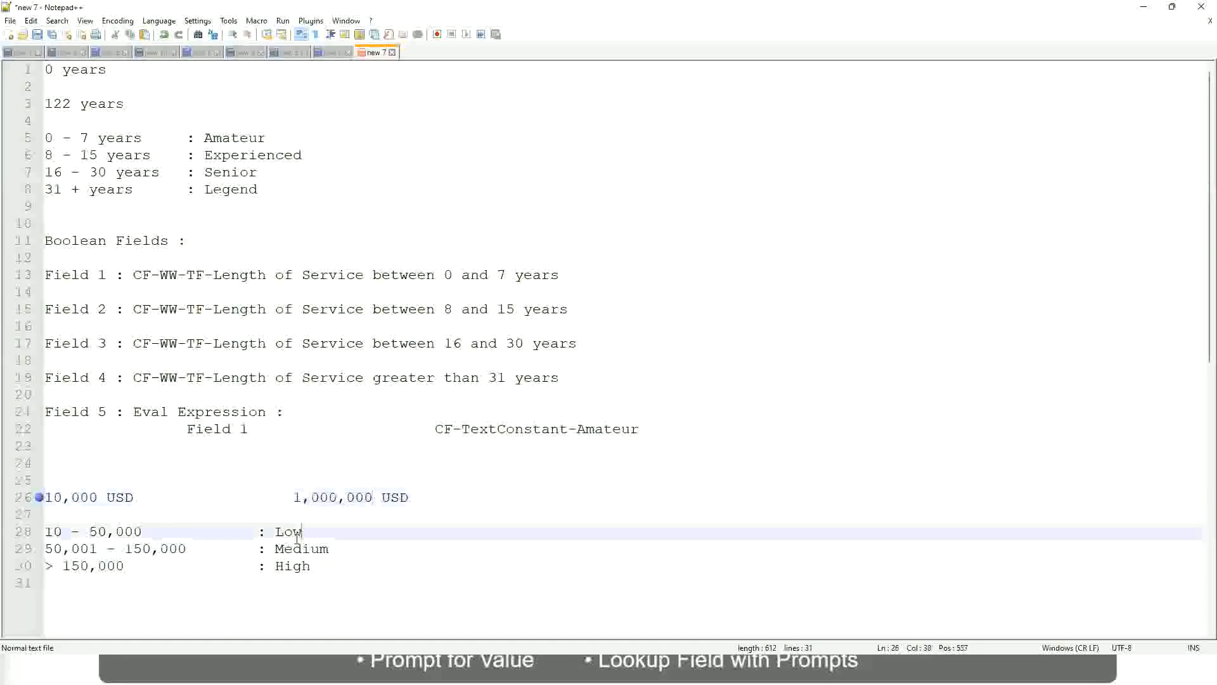
{"action": "left_click", "coordinate": [296, 538]}
{"action": "left_click", "coordinate": [293, 550]}
{"action": "left_click", "coordinate": [293, 571]}
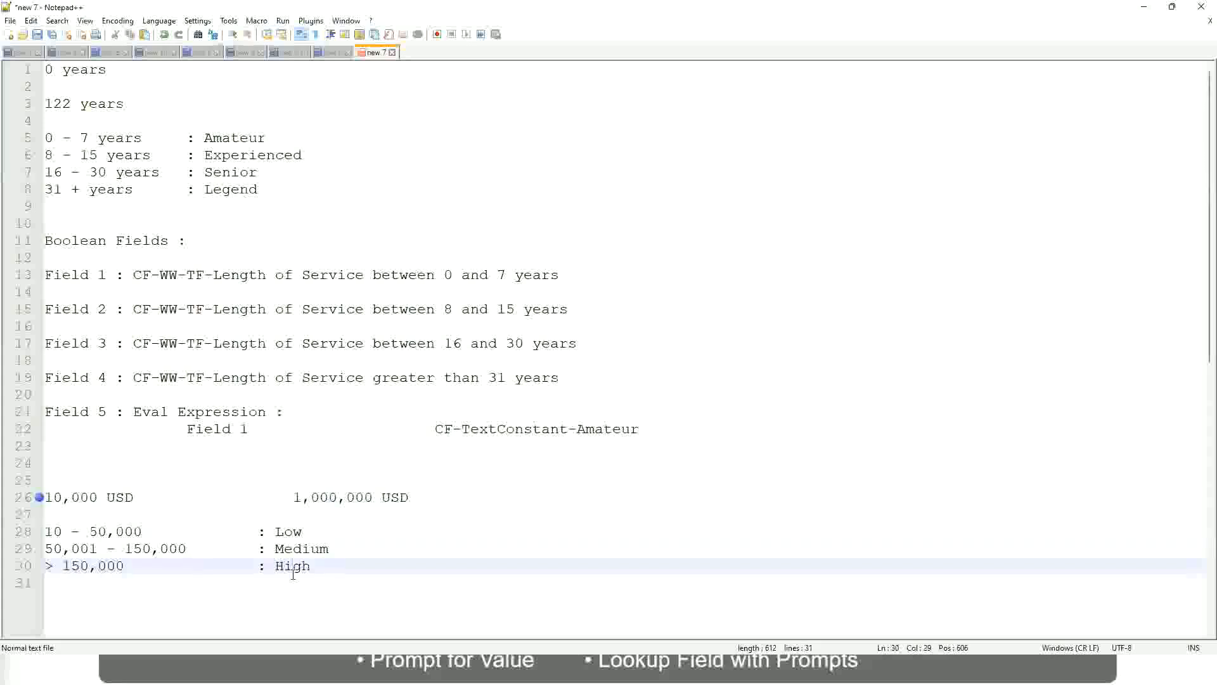
{"action": "left_click", "coordinate": [147, 517]}
{"action": "left_click", "coordinate": [299, 580]}
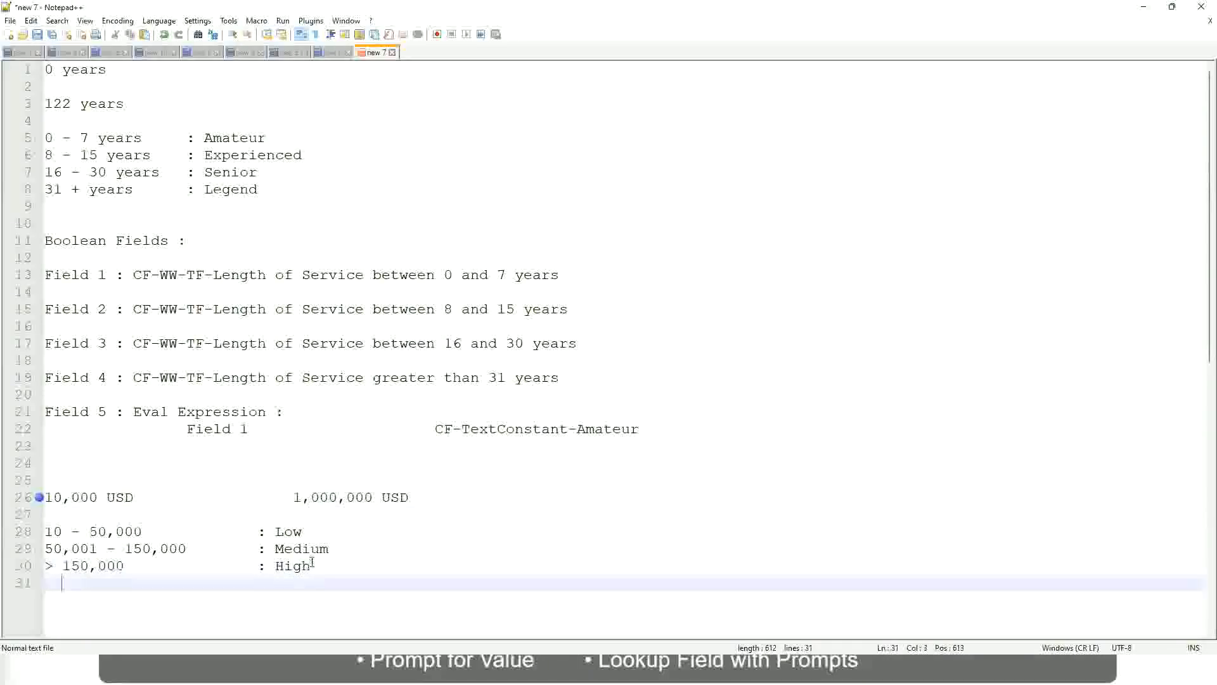
{"action": "left_click", "coordinate": [313, 563]}
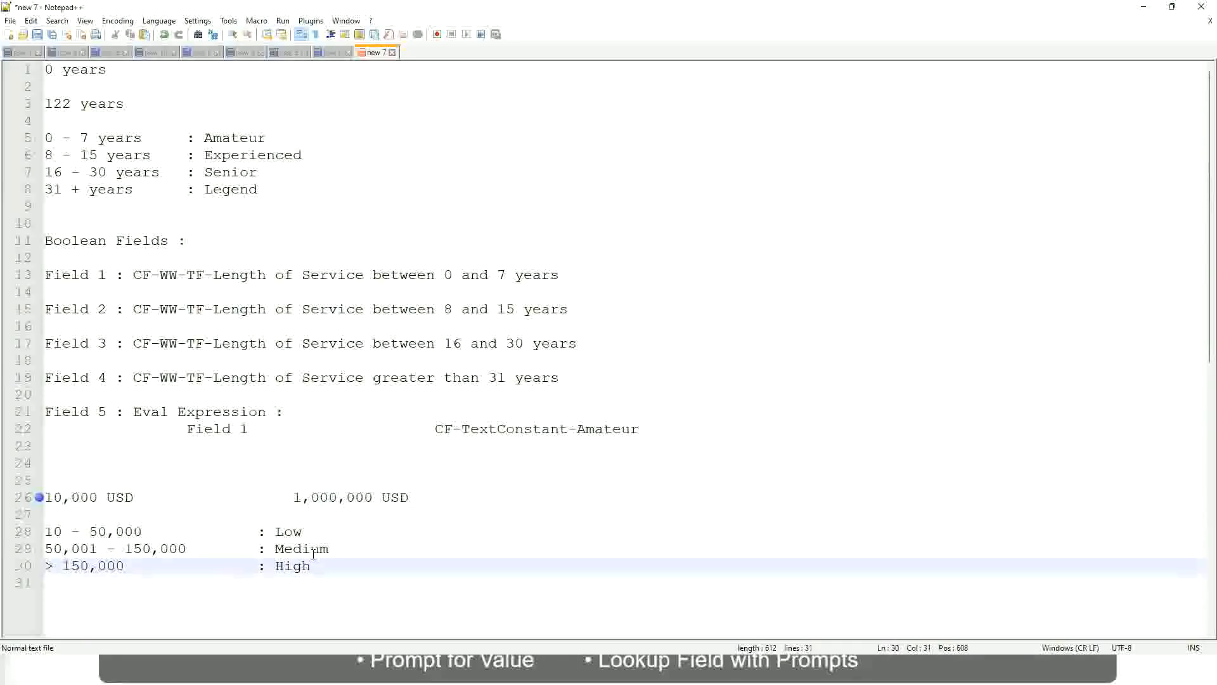